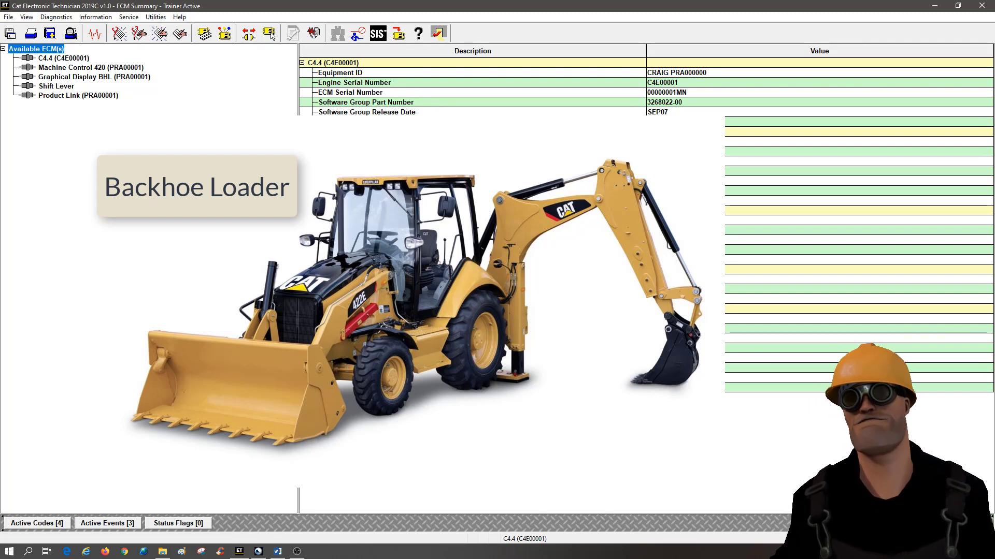
# Open the Injector Solenoid Test for the C4.4 engine ECM from the diagnostic tests.
pyautogui.click(59, 19)
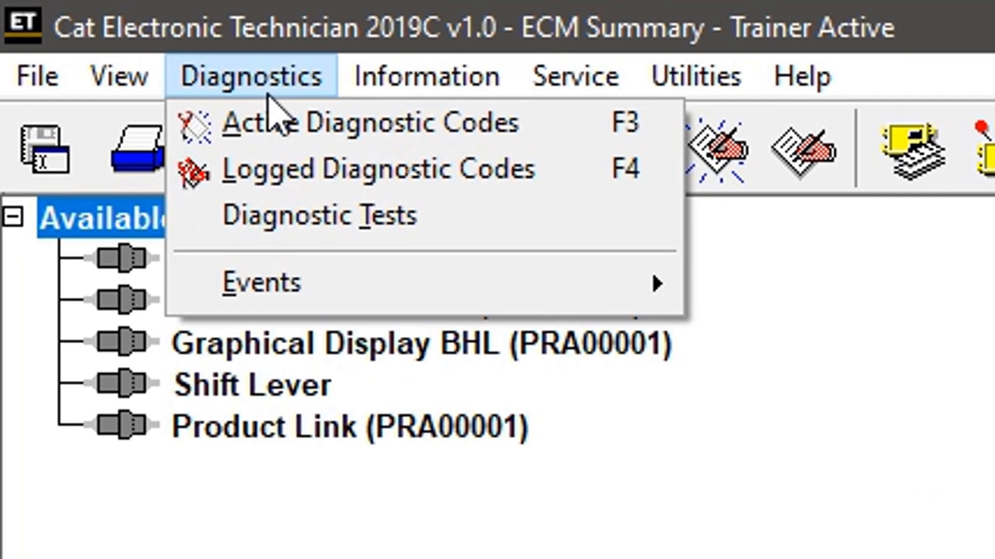
pyautogui.click(297, 233)
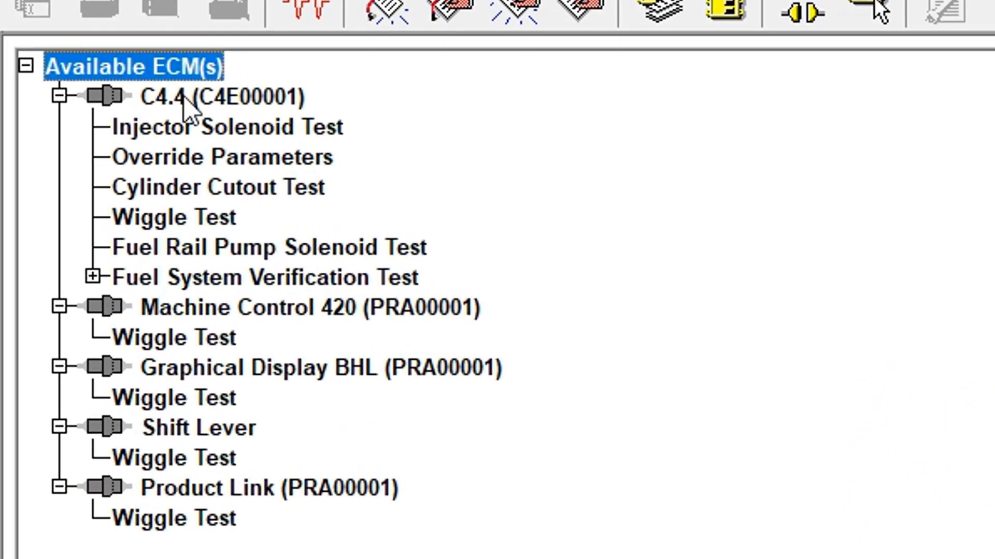
pyautogui.moveTo(223, 288)
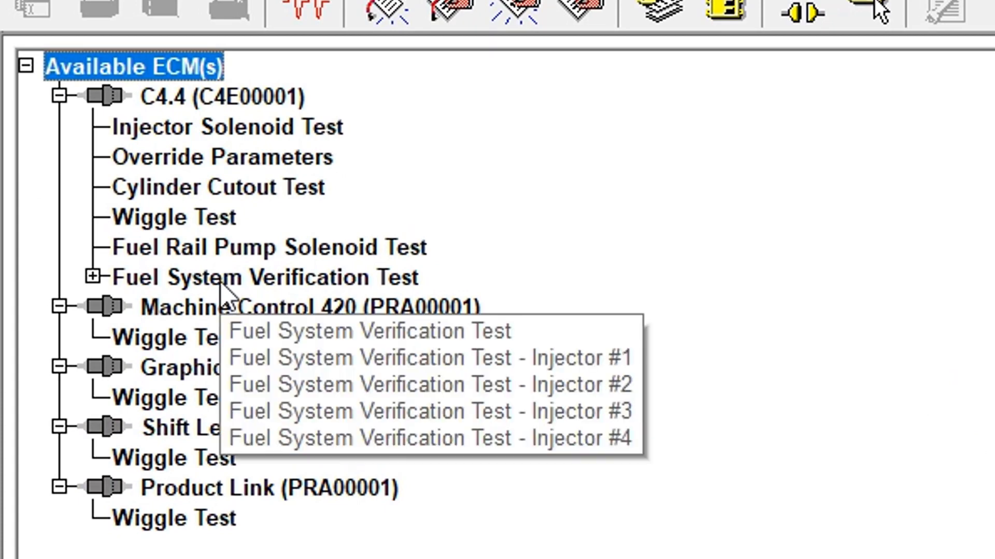
pyautogui.click(203, 134)
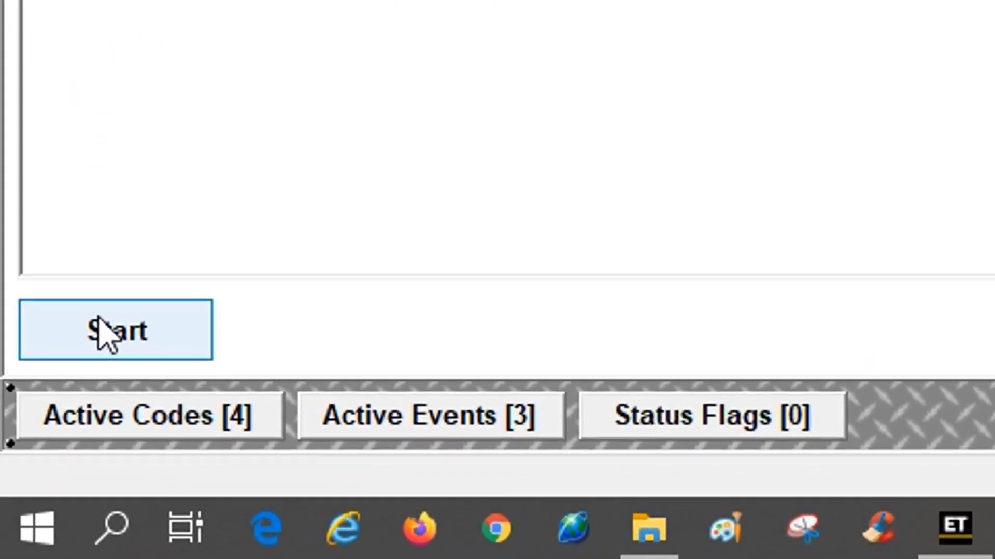
pyautogui.click(109, 320)
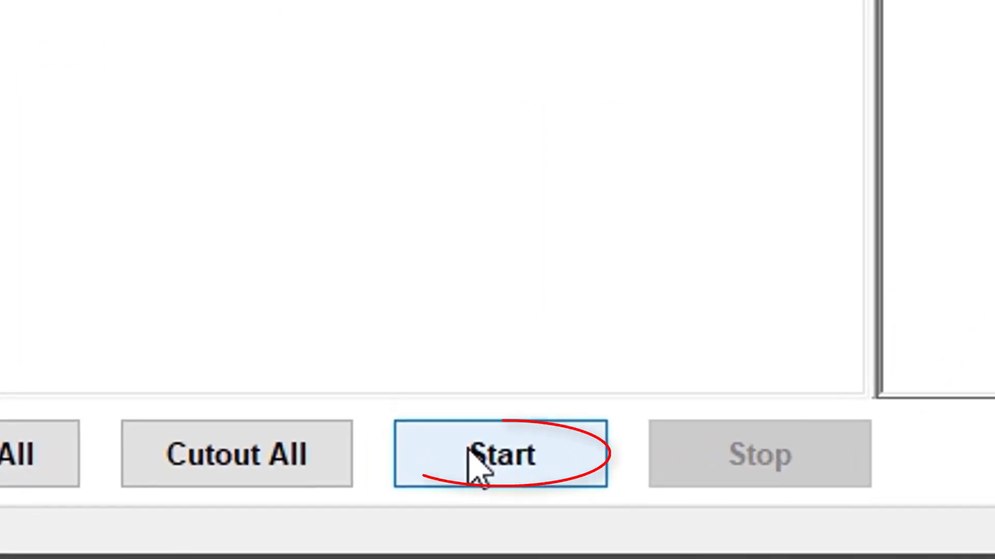
# Run the injector solenoid test on the cylinders, select Cylinder 2 while it runs, and stop the test.
pyautogui.click(469, 451)
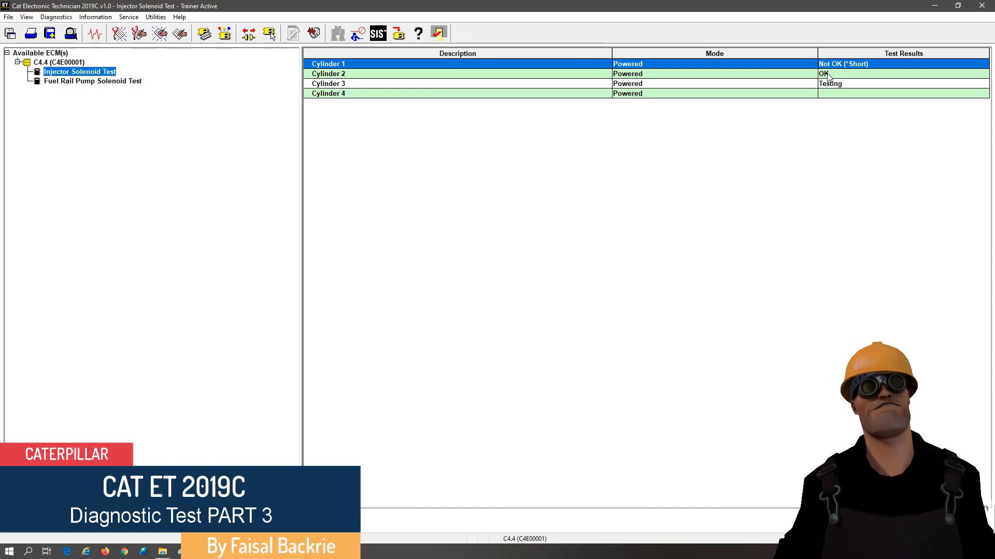
pyautogui.click(827, 75)
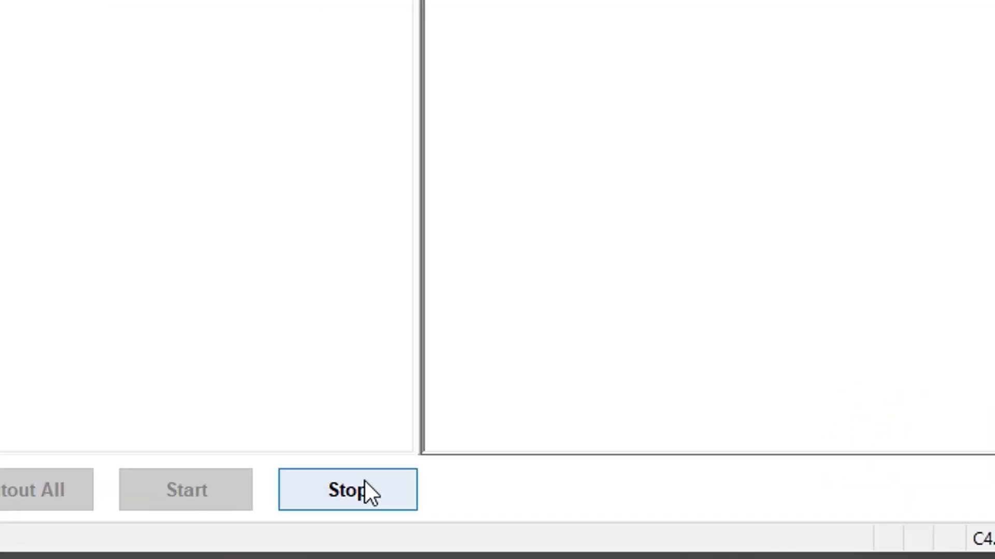
pyautogui.click(365, 484)
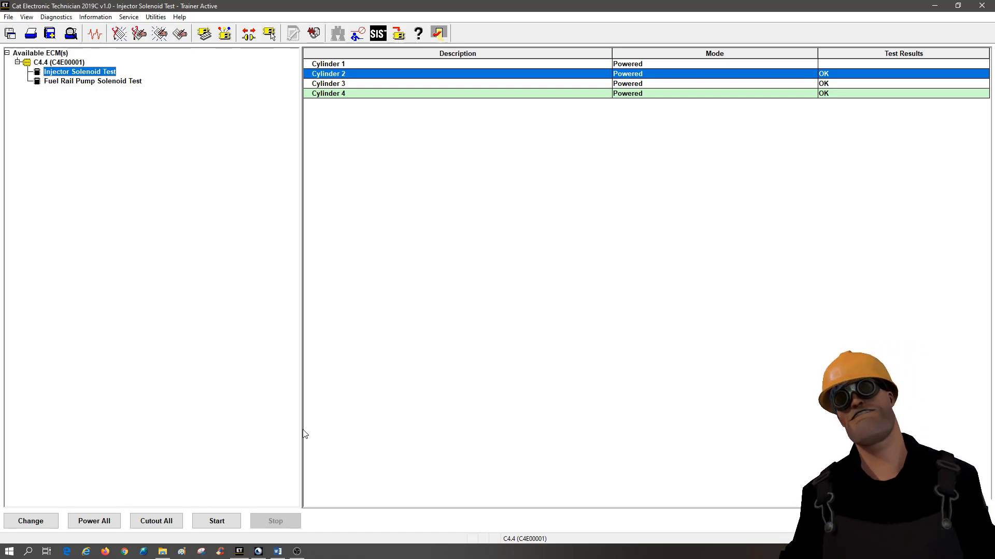
# Switch the mode of Cylinder 4 to Cutout and return it to Powered.
pyautogui.click(460, 94)
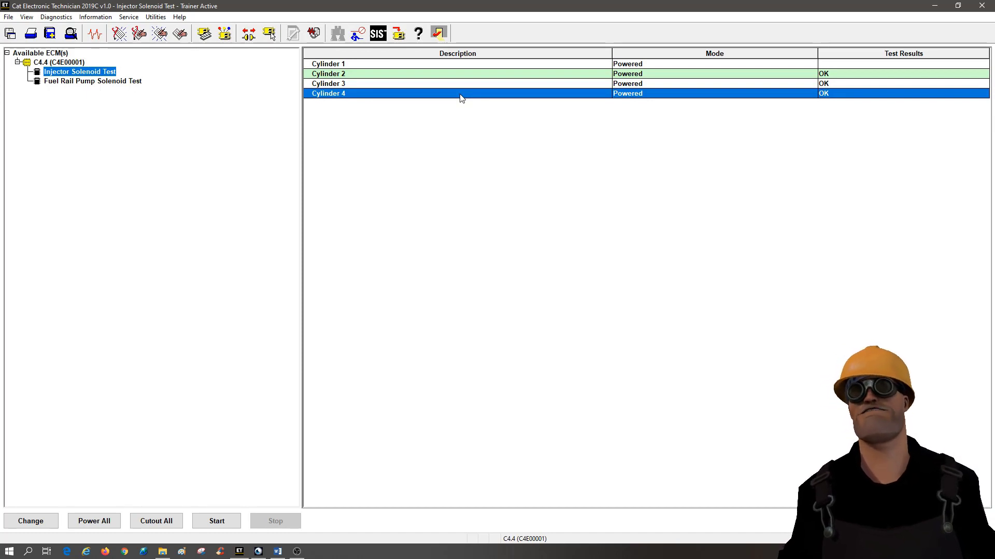
pyautogui.click(30, 521)
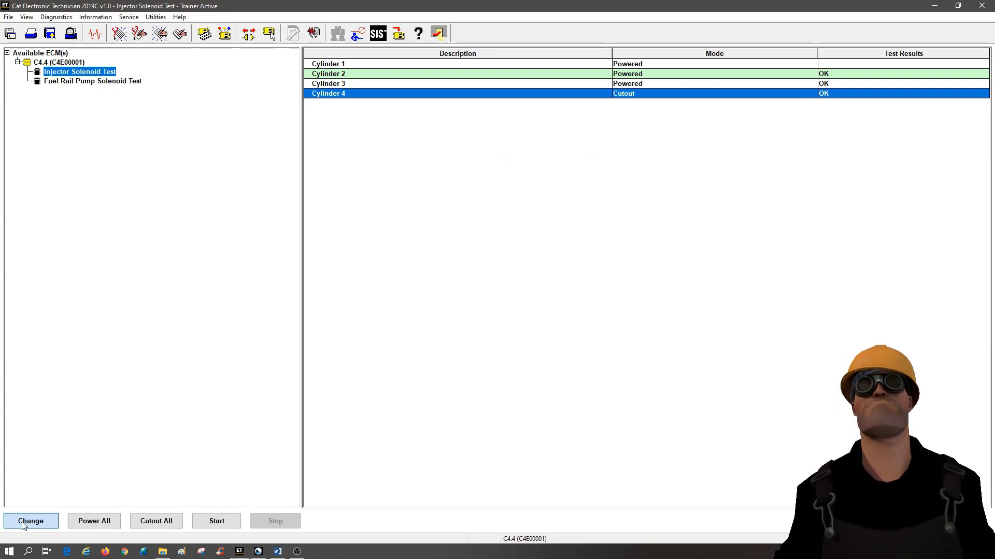
pyautogui.click(22, 523)
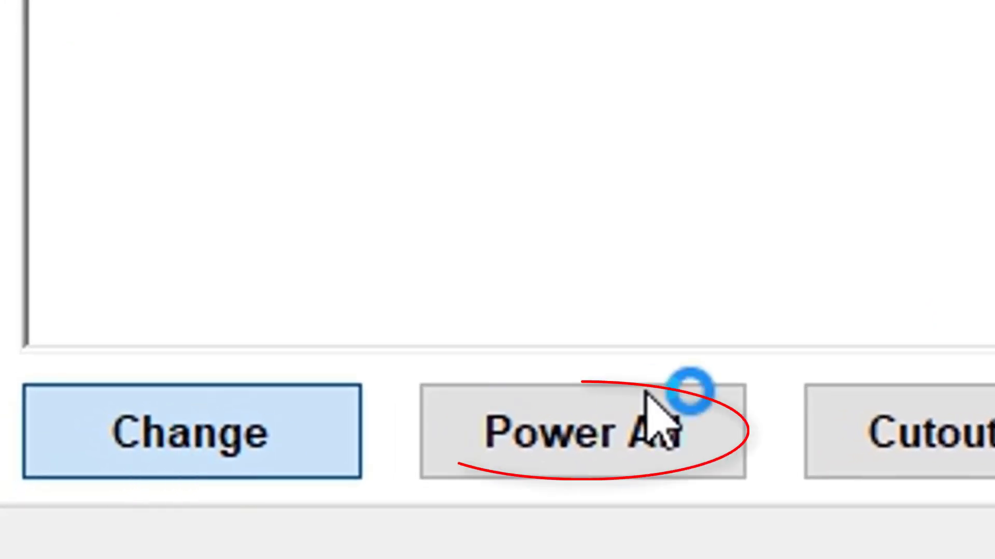
# Apply Power All, cut out all cylinders together, and power them all again.
pyautogui.click(632, 427)
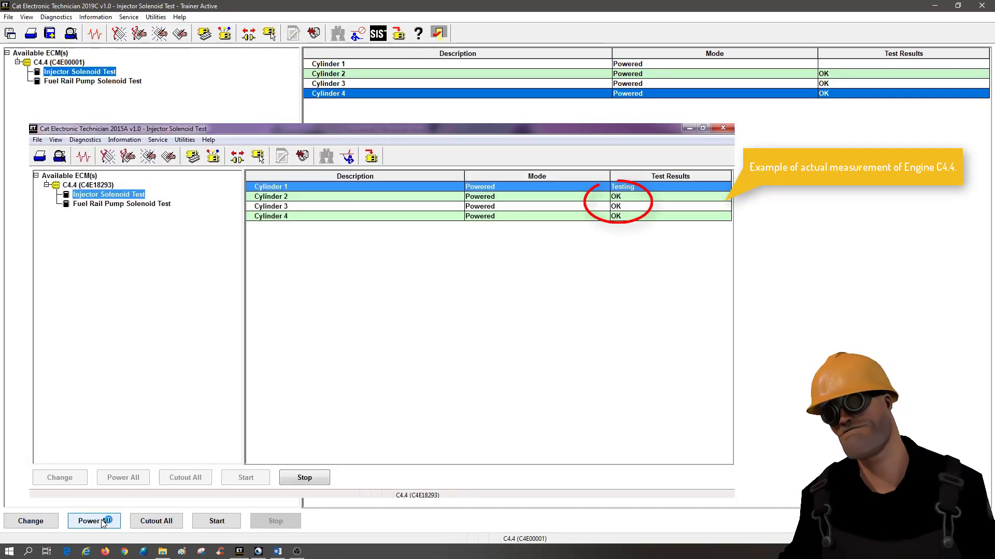
pyautogui.click(171, 522)
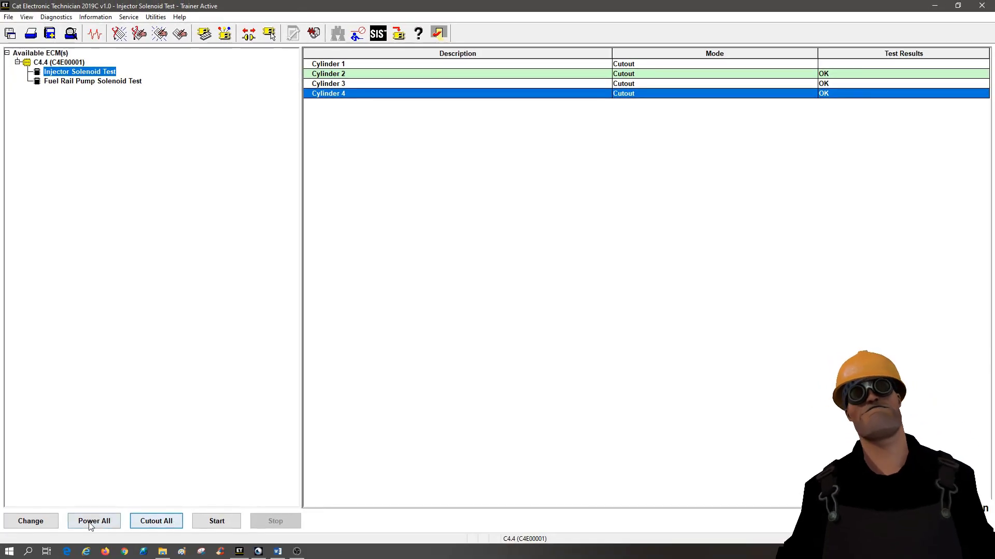
pyautogui.click(89, 523)
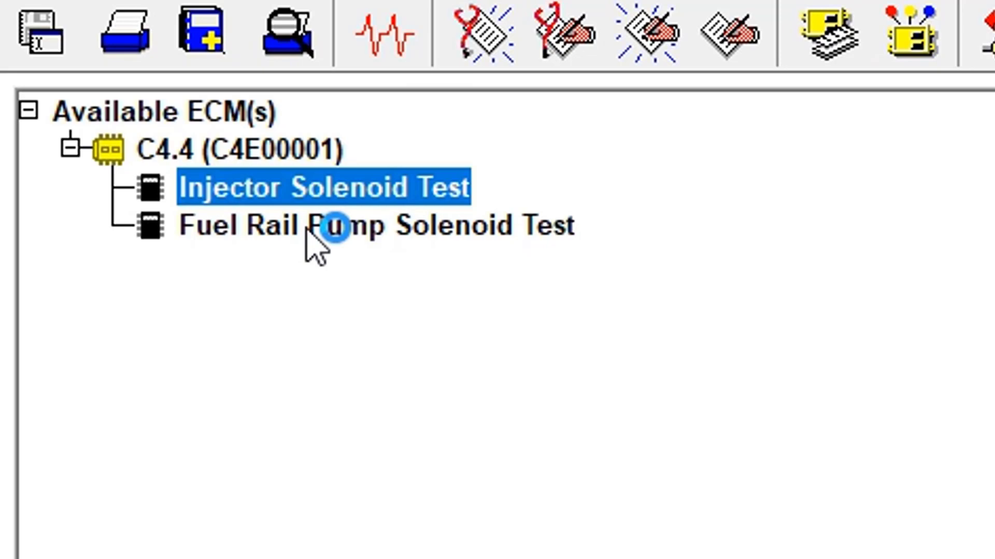
# Open the Fuel Rail Pump Solenoid Test and return to the list of diagnostic tests.
pyautogui.click(306, 227)
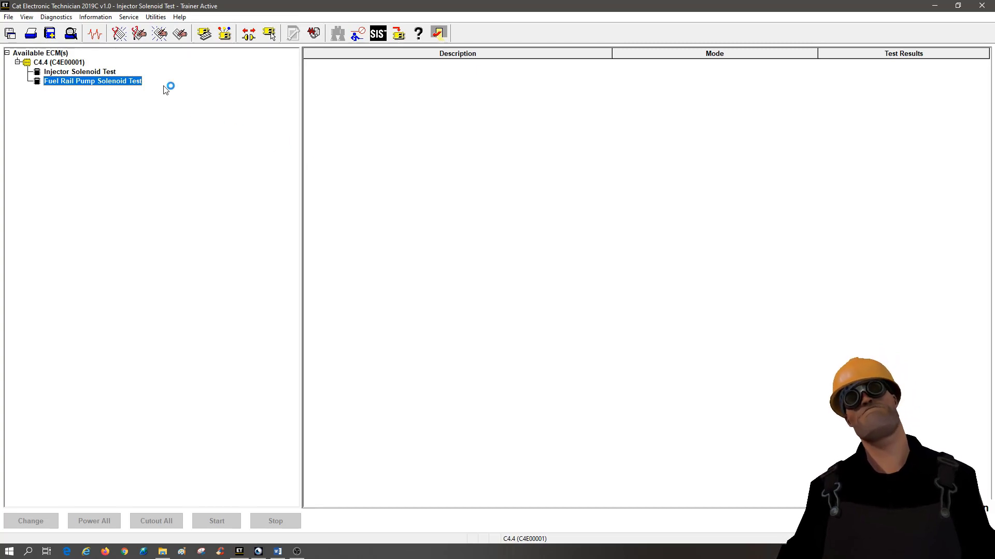
pyautogui.click(56, 17)
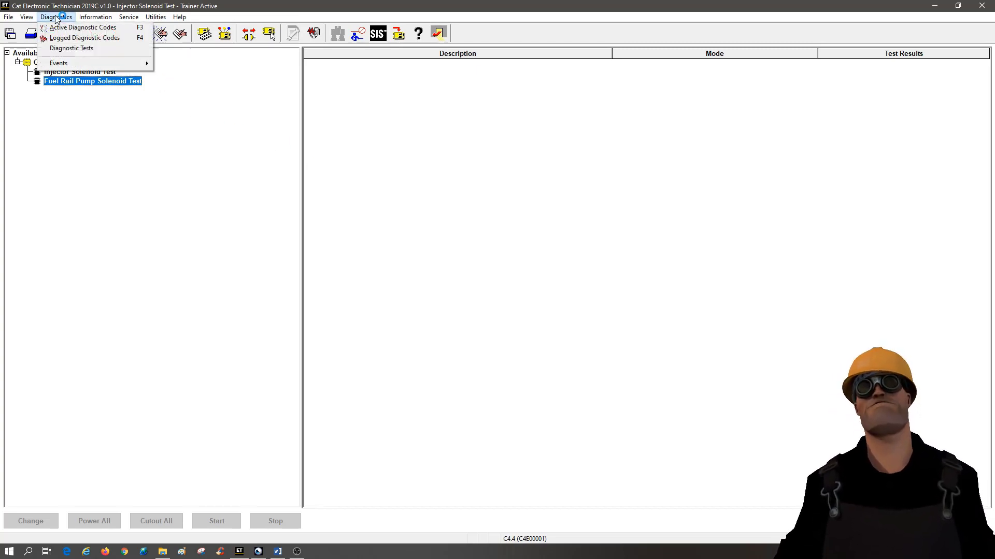
pyautogui.click(70, 50)
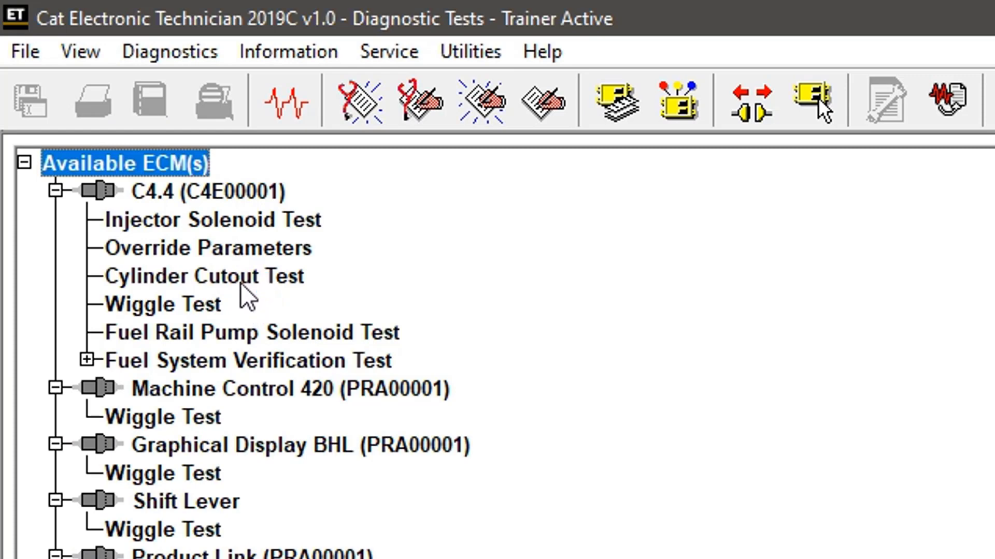
# Open the Cylinder Cutout Test for the C4.4 engine and acknowledge the engine speed notice.
pyautogui.click(236, 283)
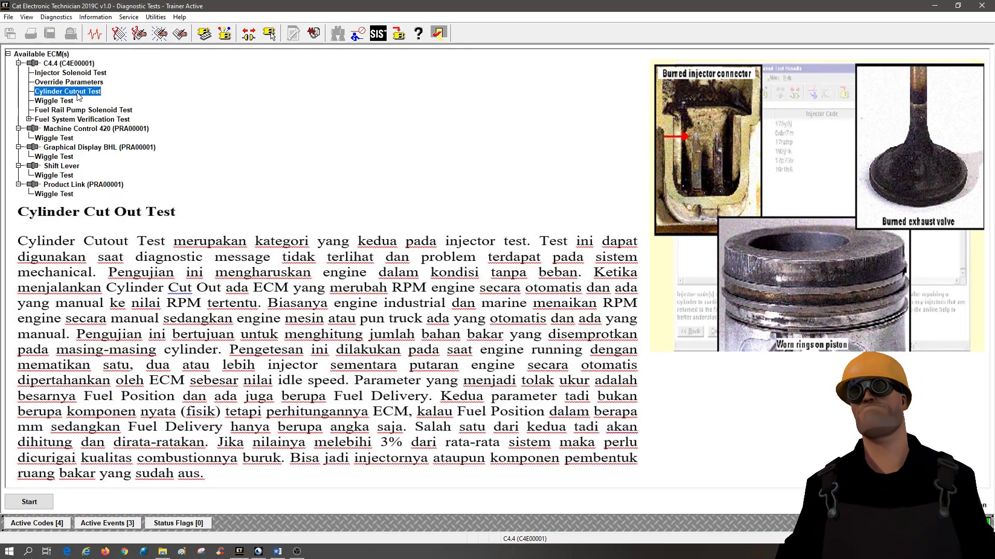
pyautogui.click(24, 496)
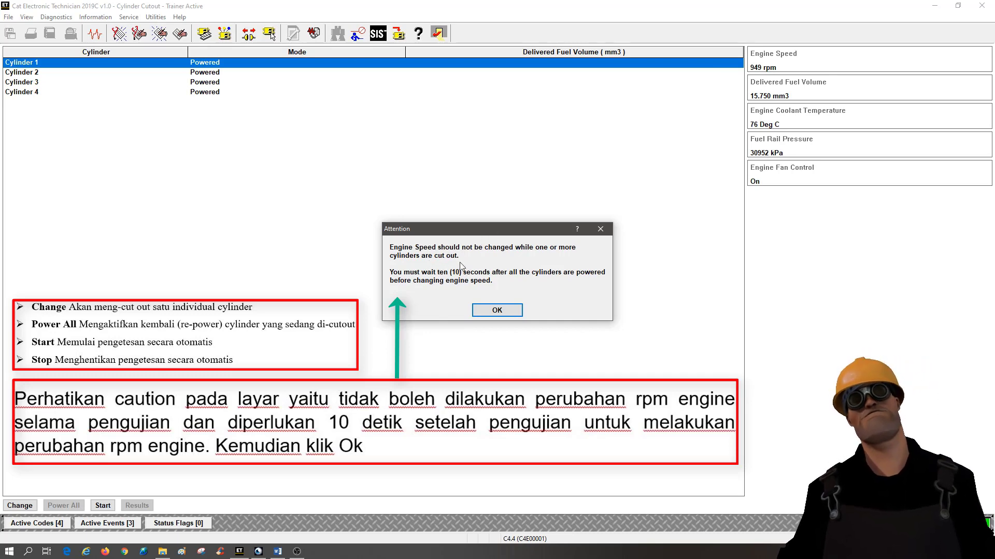
pyautogui.click(497, 310)
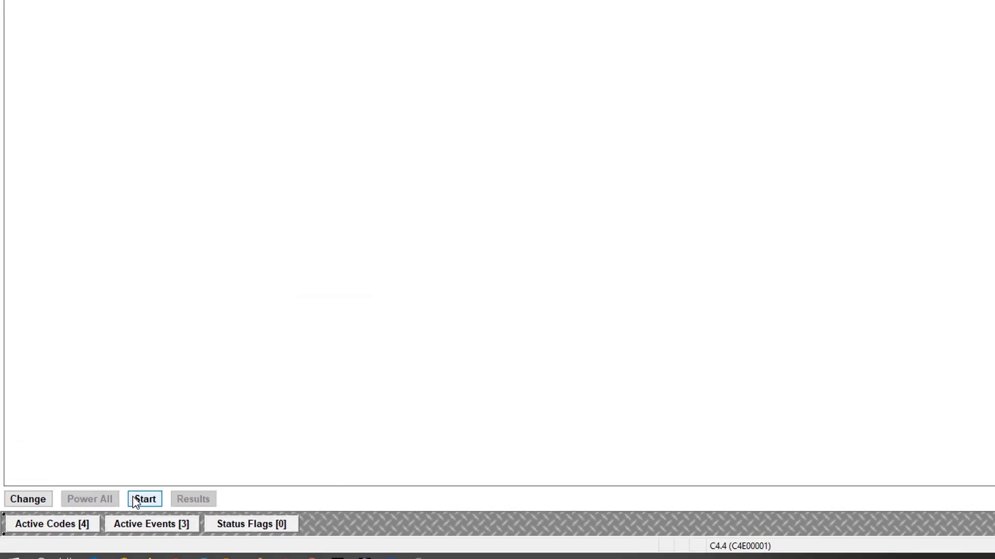
# Start the automatic cylinder cutout test, proceed past its conditions, and accept the cooling fan and engine speed warnings.
pyautogui.click(316, 472)
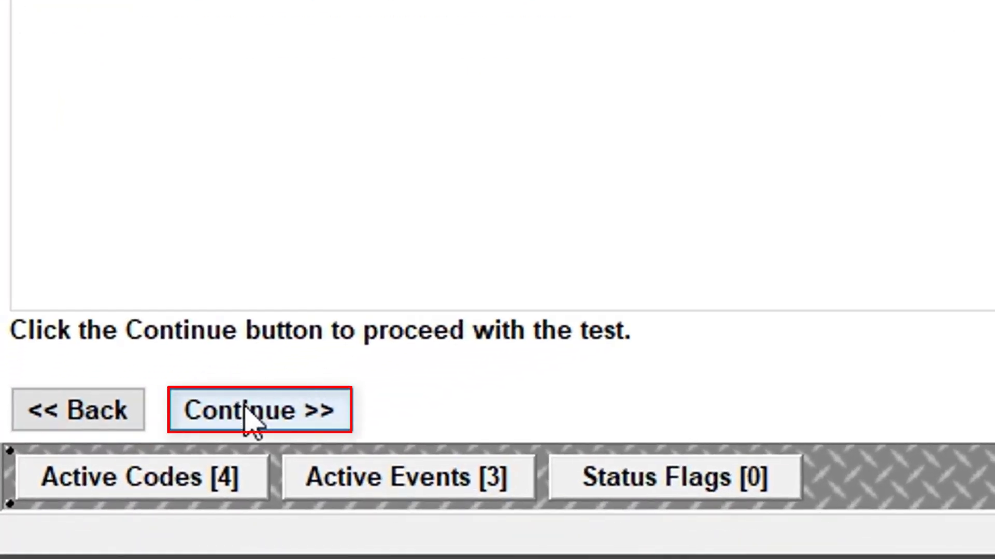
pyautogui.click(249, 420)
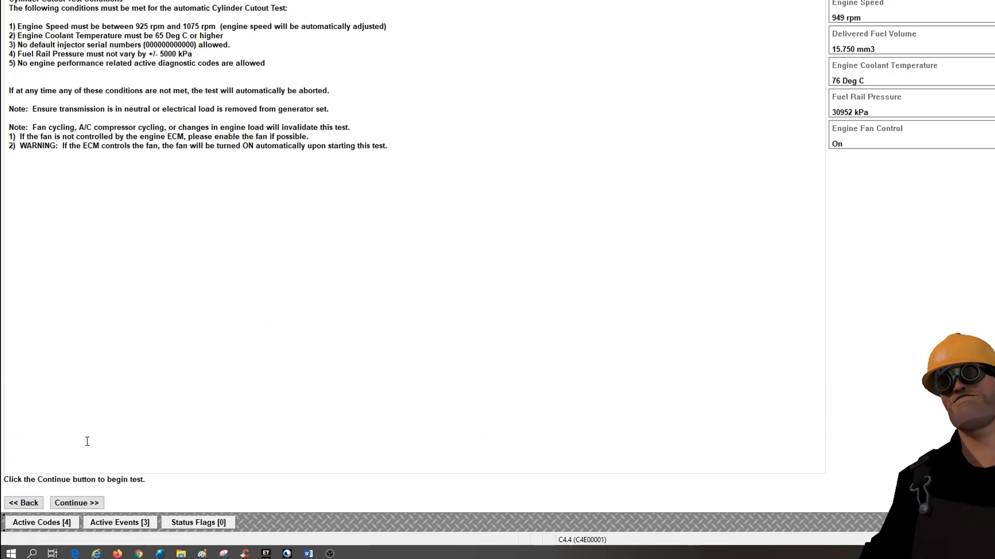
pyautogui.click(305, 441)
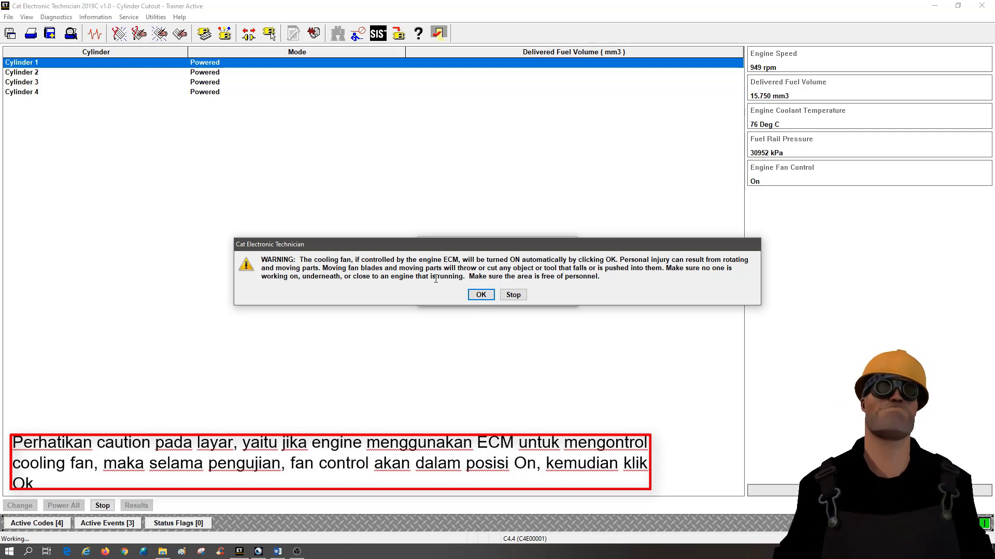
pyautogui.click(480, 294)
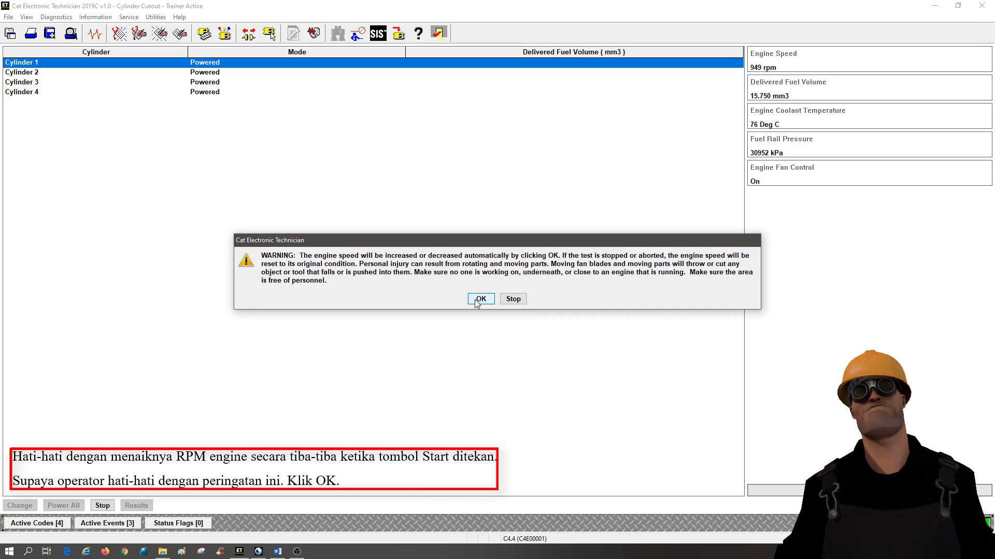
pyautogui.click(477, 301)
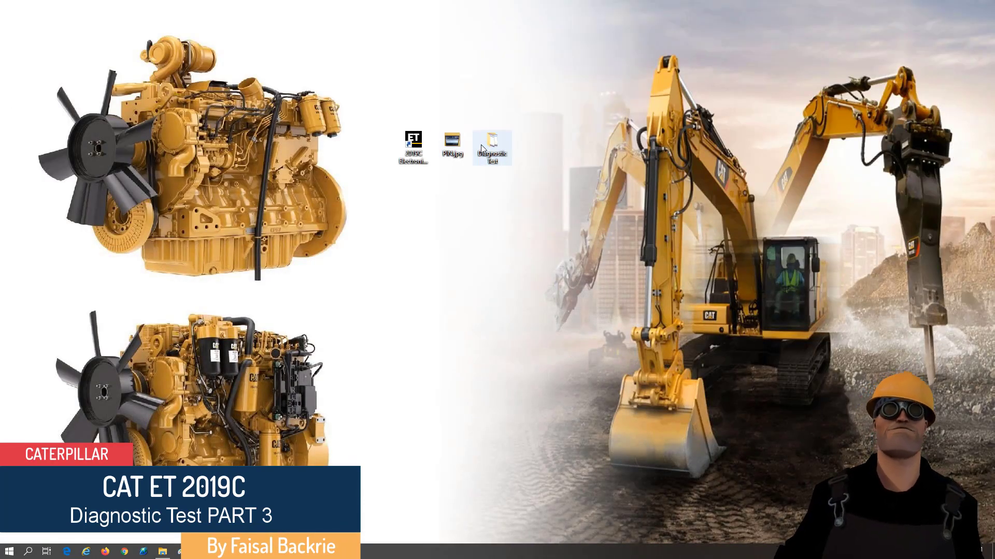
# Open the cylinder cutout test results XML file from the desktop's Diagnostic Test folder and examine the per-cylinder results and status parameters.
pyautogui.doubleClick(481, 145)
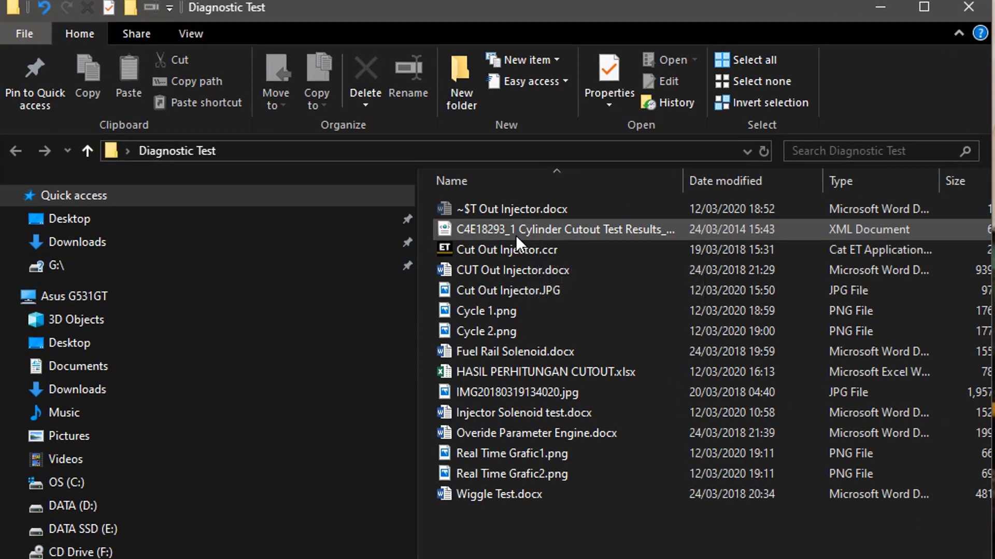
pyautogui.rightClick(515, 236)
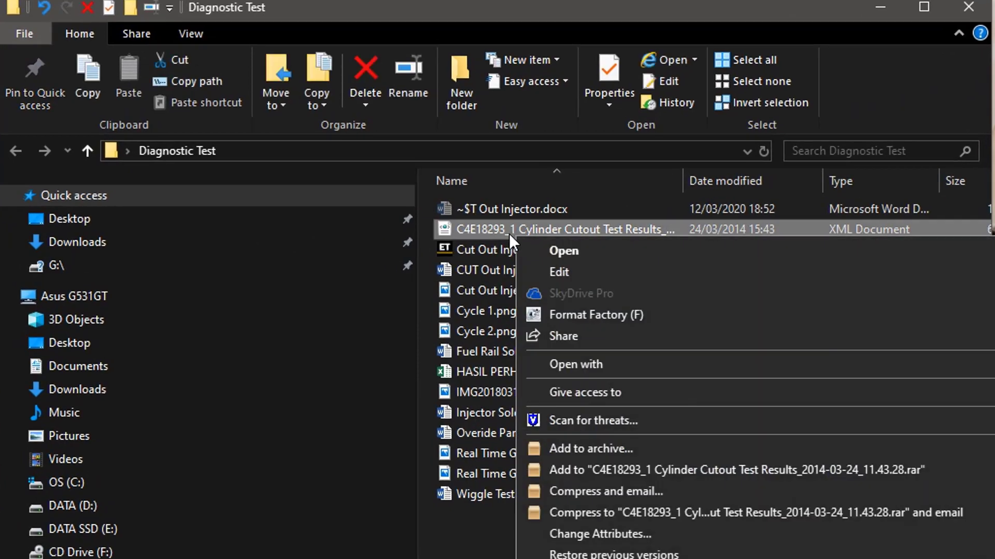
pyautogui.press('Escape')
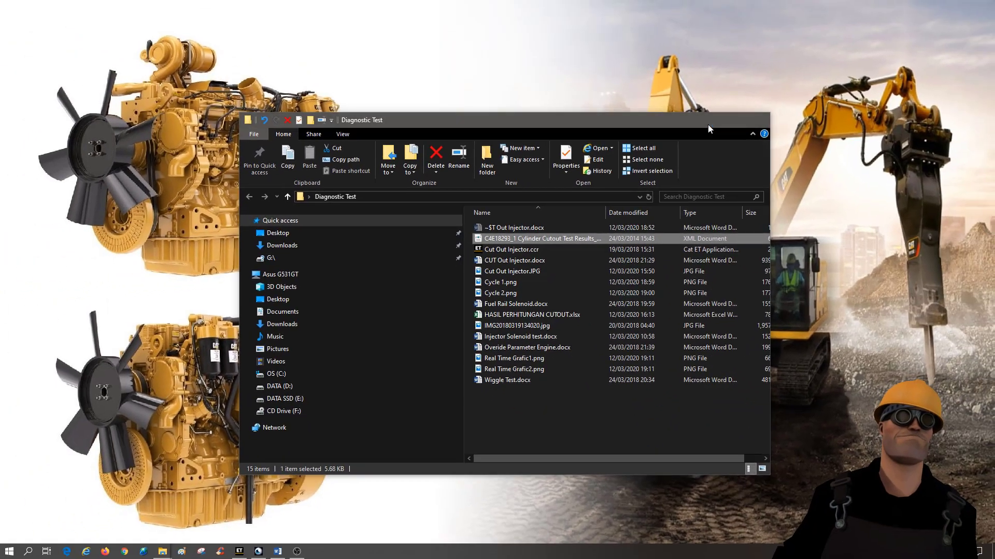
pyautogui.click(708, 125)
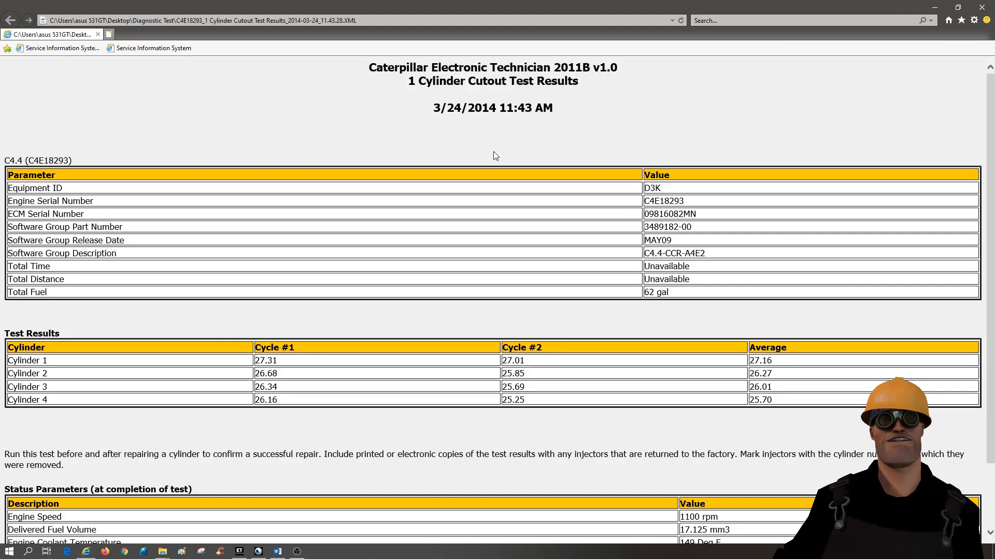
pyautogui.scroll(-1, 494, 152)
pyautogui.scroll(1, 493, 152)
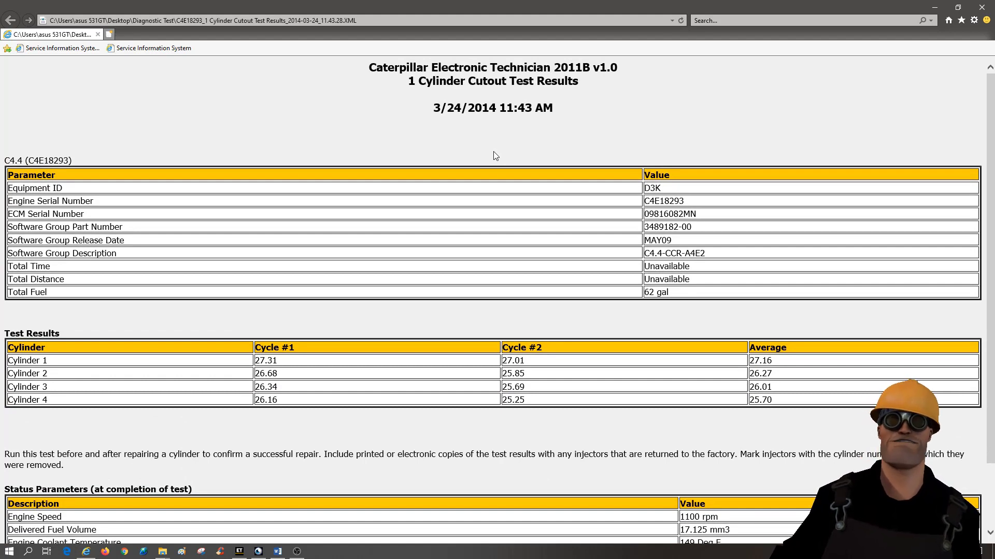
pyautogui.scroll(-2, 494, 152)
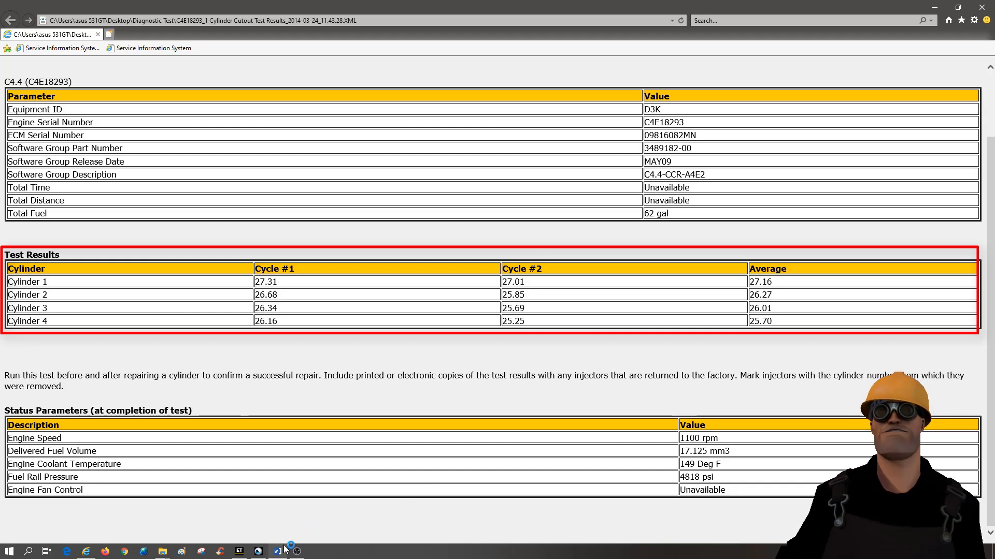
# Set the XML report aside and open the cutout formula image Cut Out Injector.JPG from the desktop's Diagnostic Test folder.
pyautogui.moveTo(285, 549)
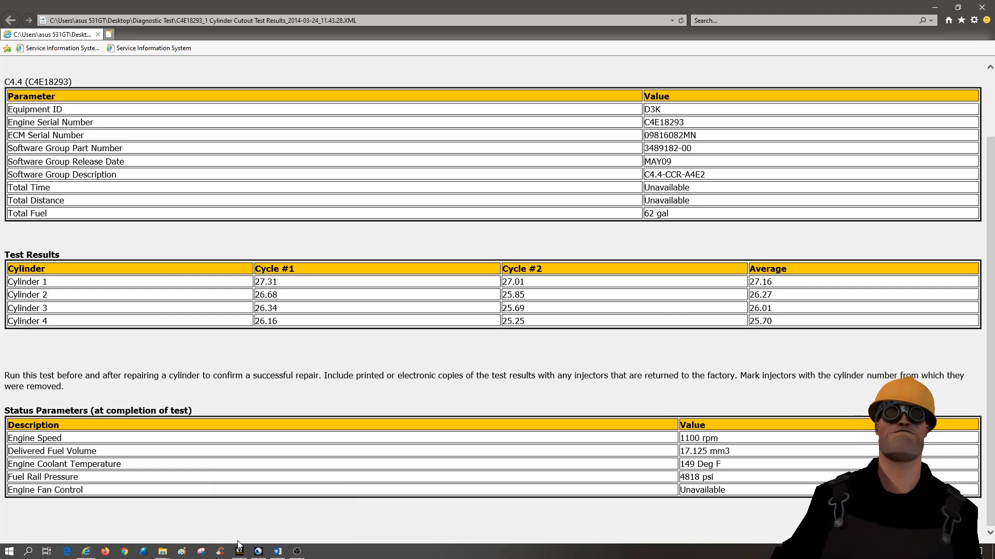
pyautogui.click(937, 9)
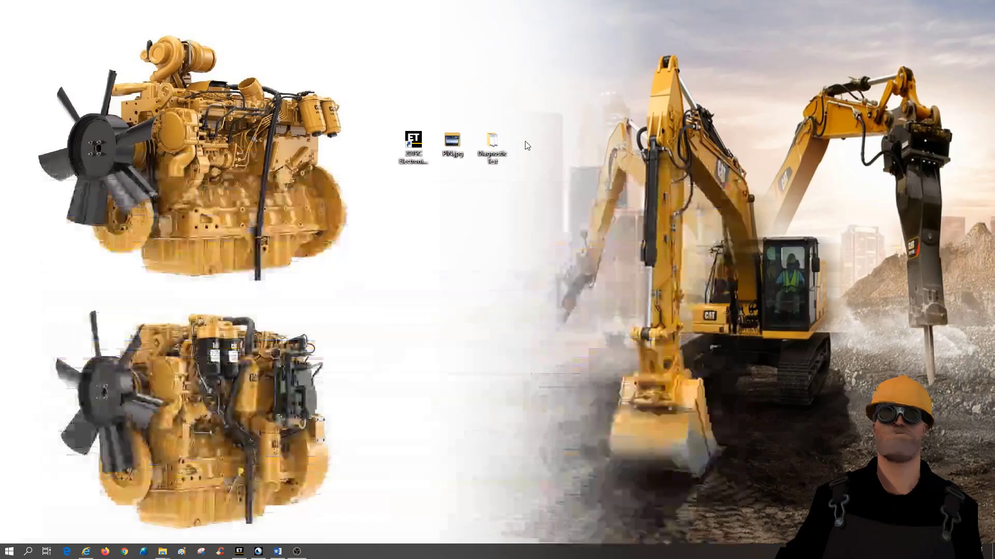
pyautogui.doubleClick(491, 143)
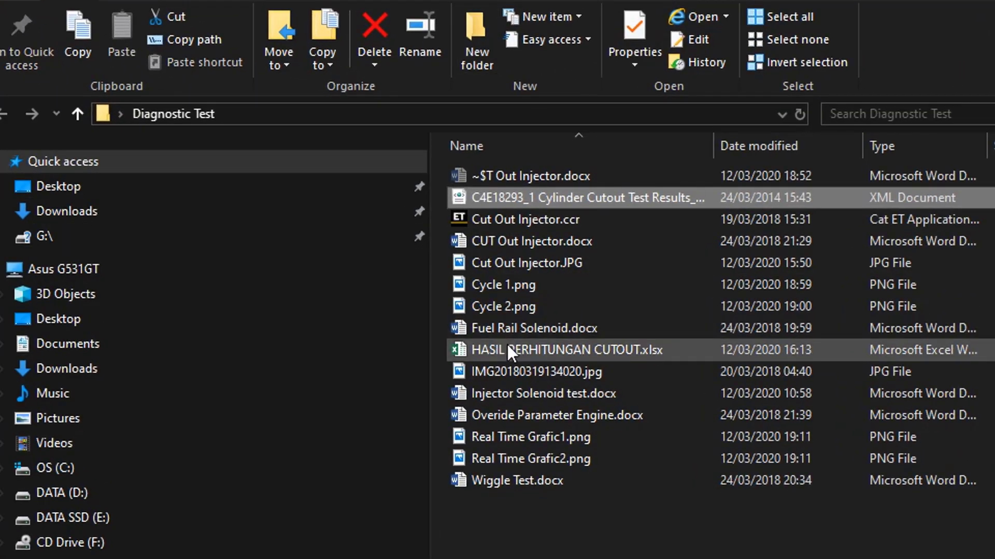
pyautogui.click(524, 264)
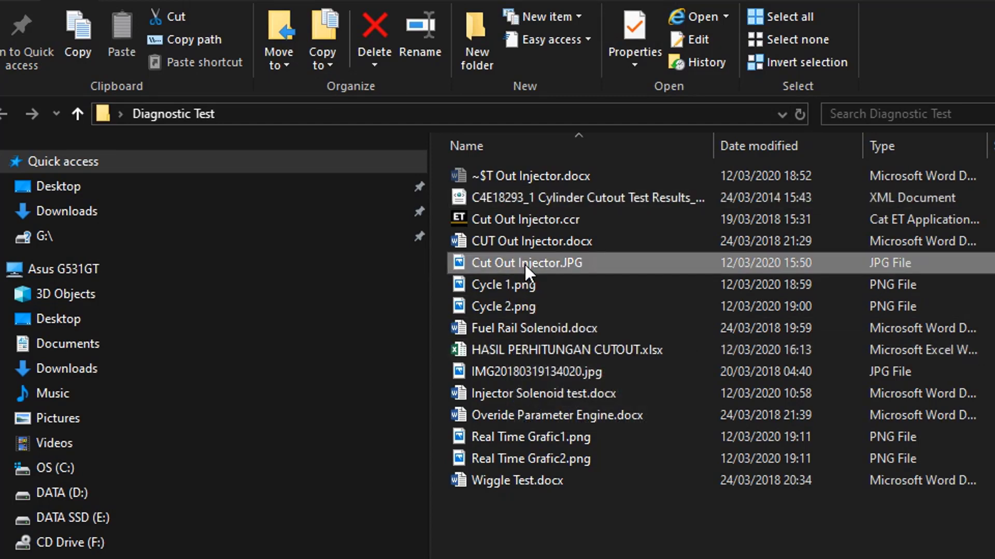
pyautogui.doubleClick(524, 263)
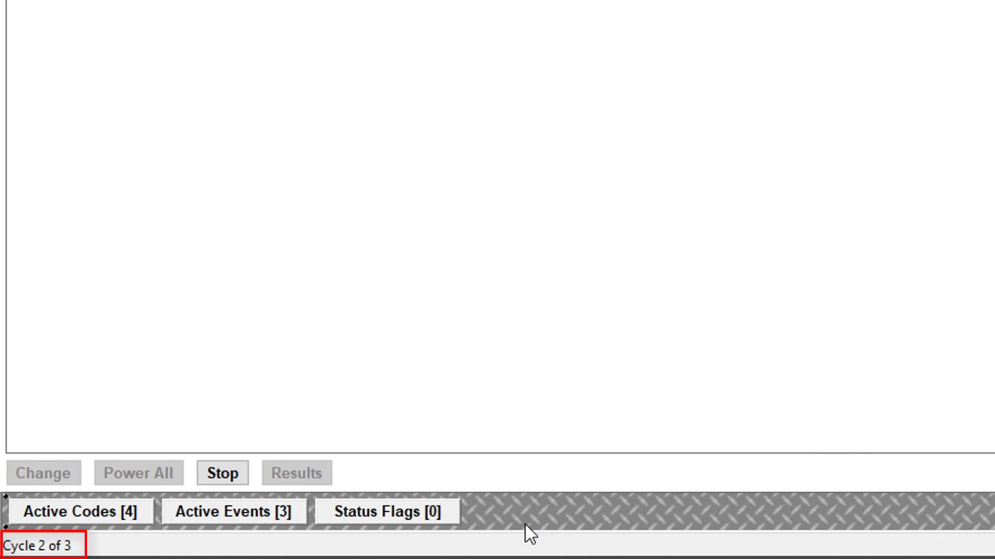
pyautogui.moveTo(163, 554)
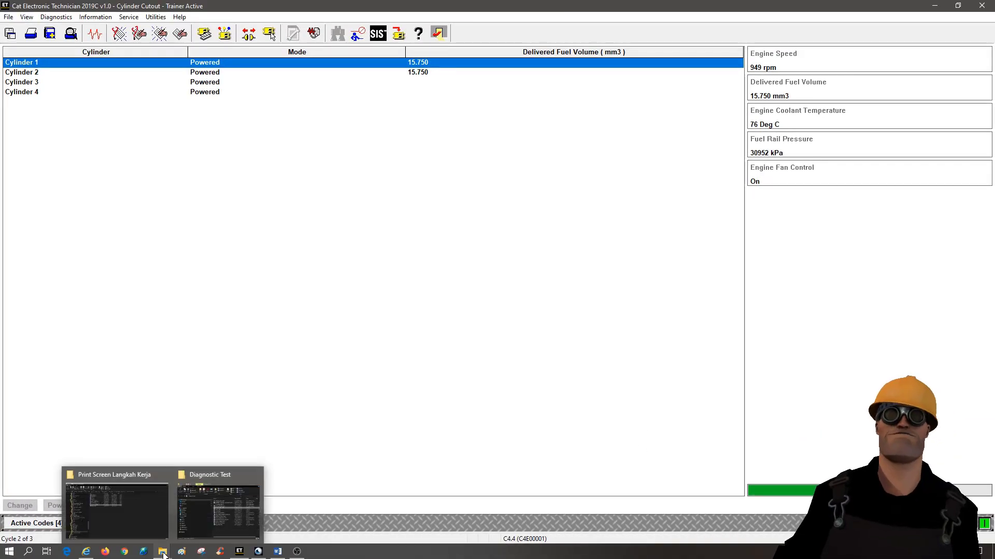
pyautogui.click(217, 523)
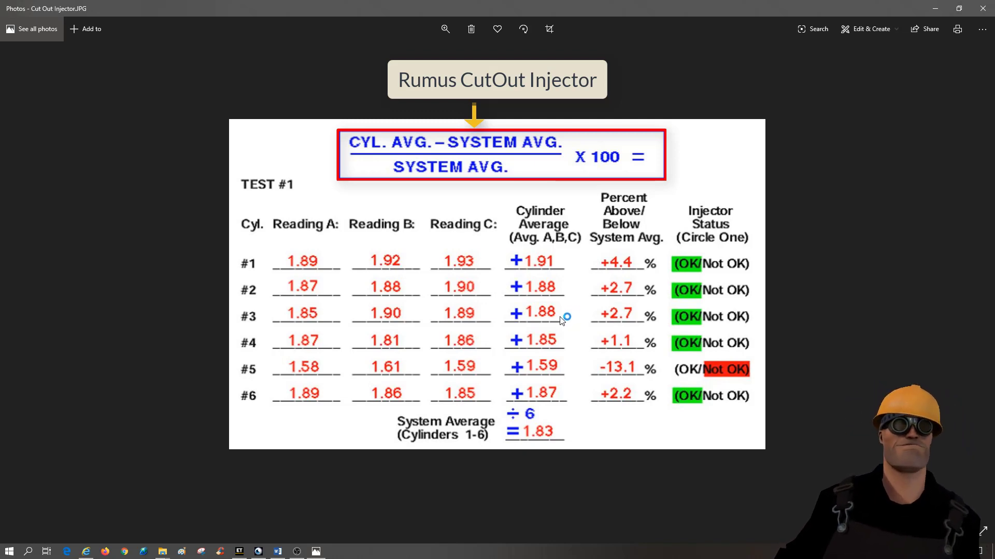
# Open HASIL PERHITUNGAN CUTOUT.xlsx from the Diagnostic Test folder, clear the other windows away, and enlarge the workbook to full screen.
pyautogui.click(162, 552)
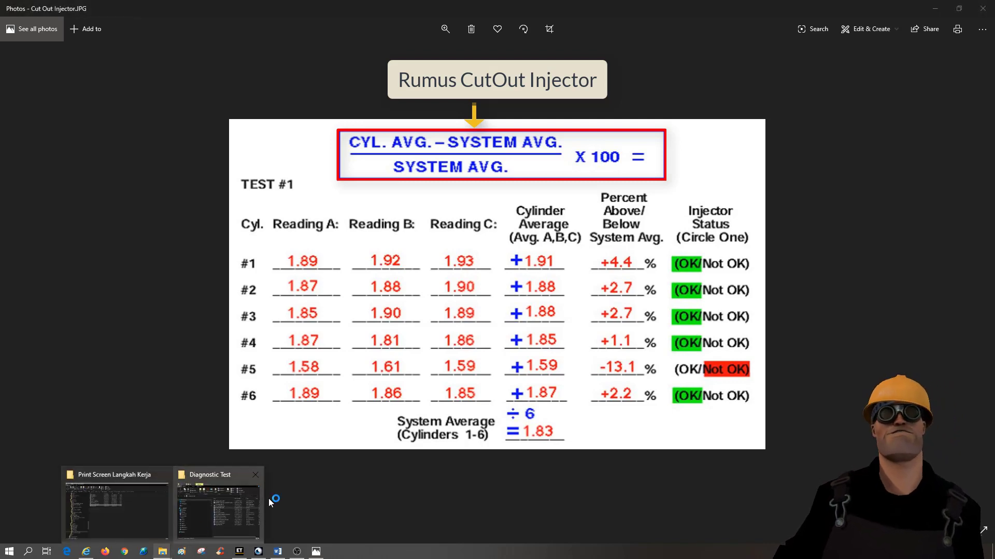
pyautogui.click(237, 515)
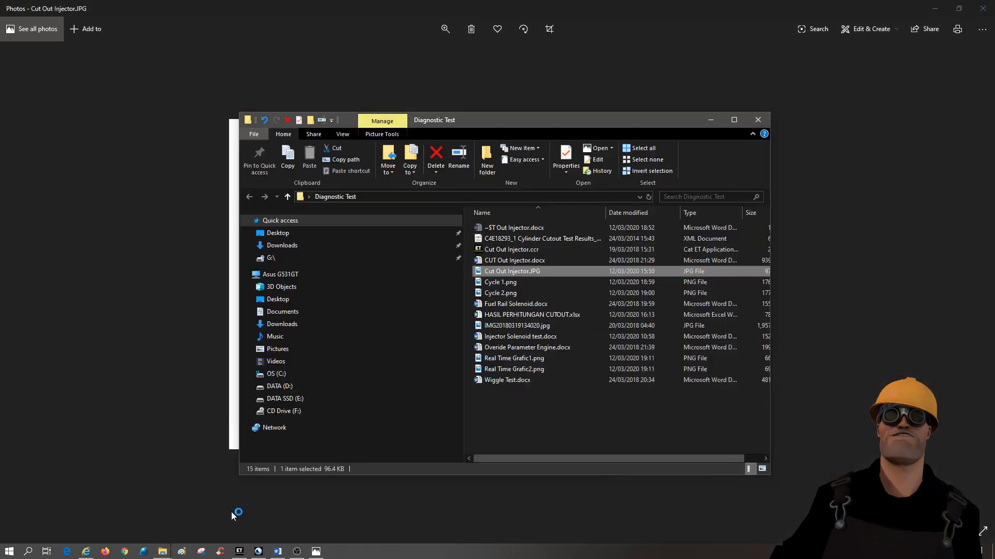
pyautogui.click(500, 320)
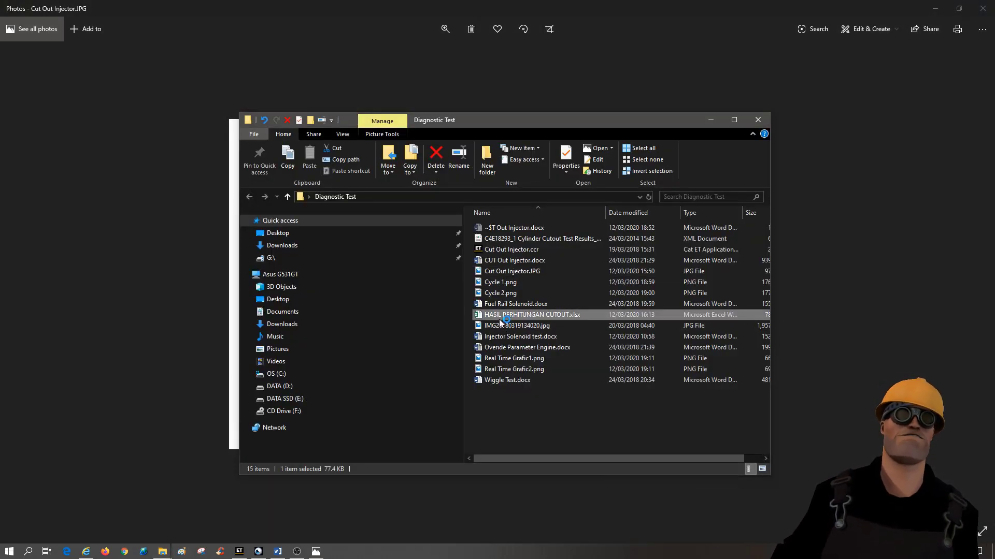
pyautogui.click(717, 114)
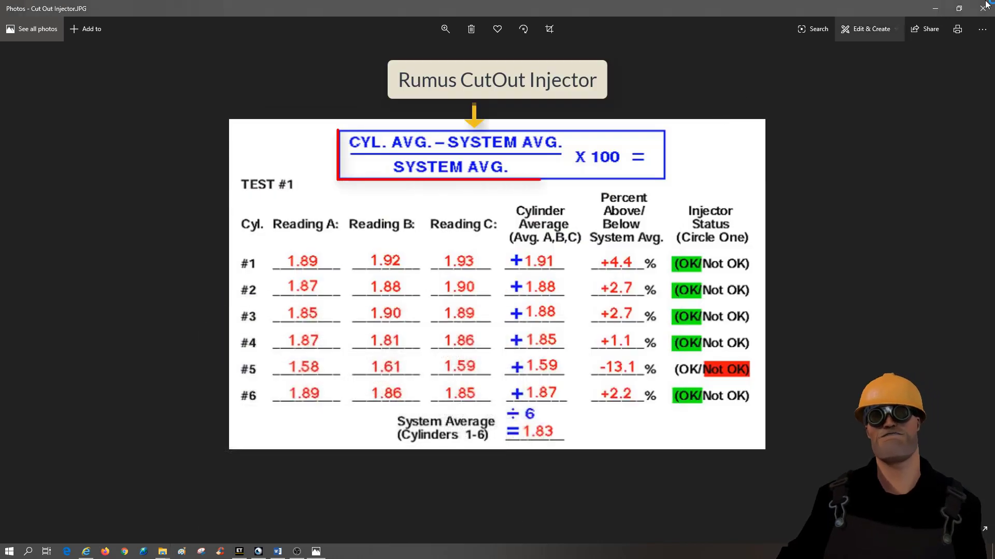
pyautogui.click(935, 12)
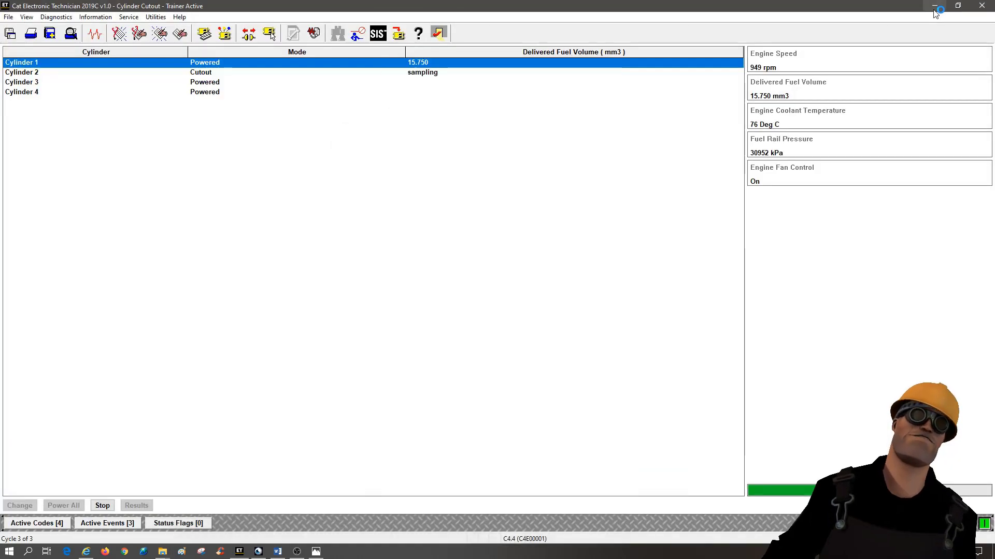
pyautogui.click(934, 9)
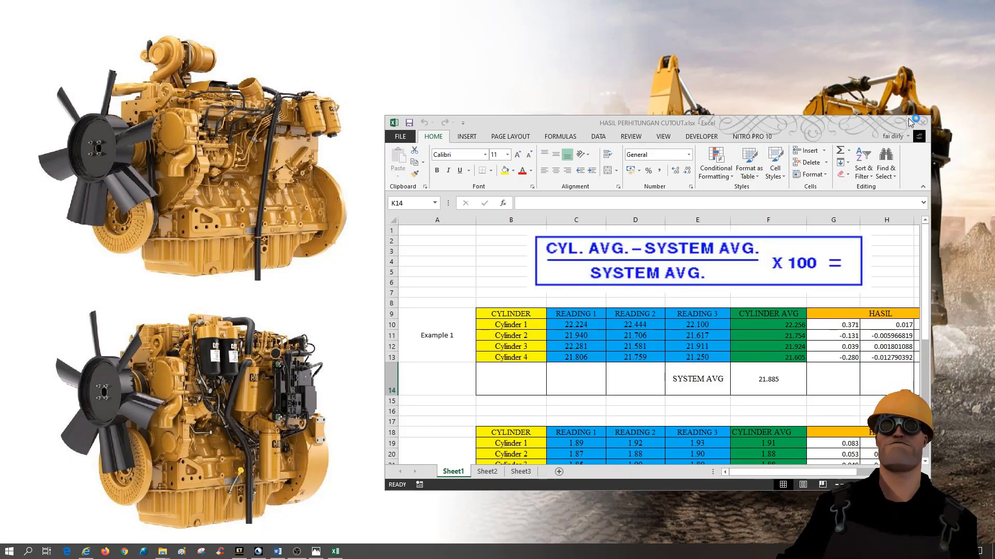
pyautogui.click(909, 121)
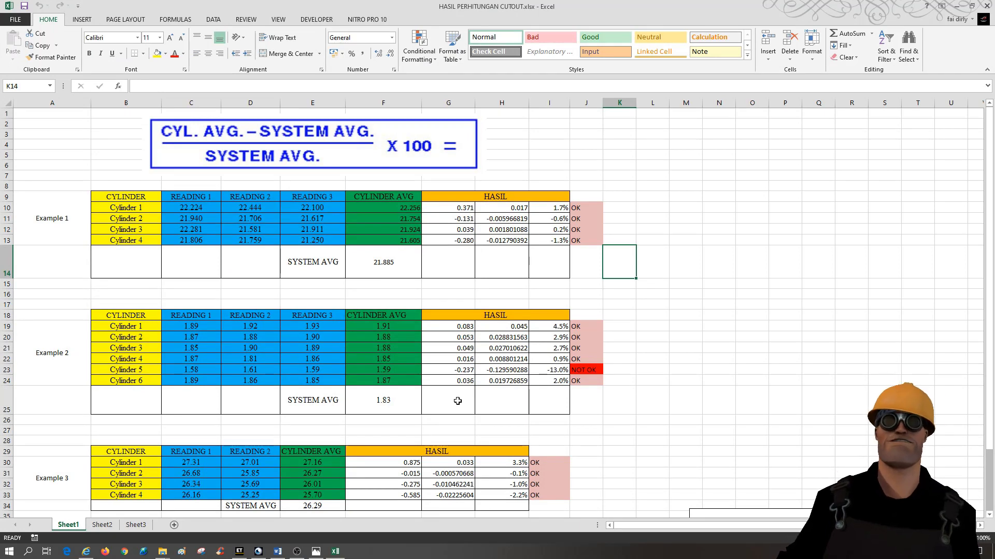
# Compare the Example 3 table on Sheet1 with the test results in the cylinder cutout XML report.
pyautogui.moveTo(991, 267); pyautogui.dragTo(990, 353)
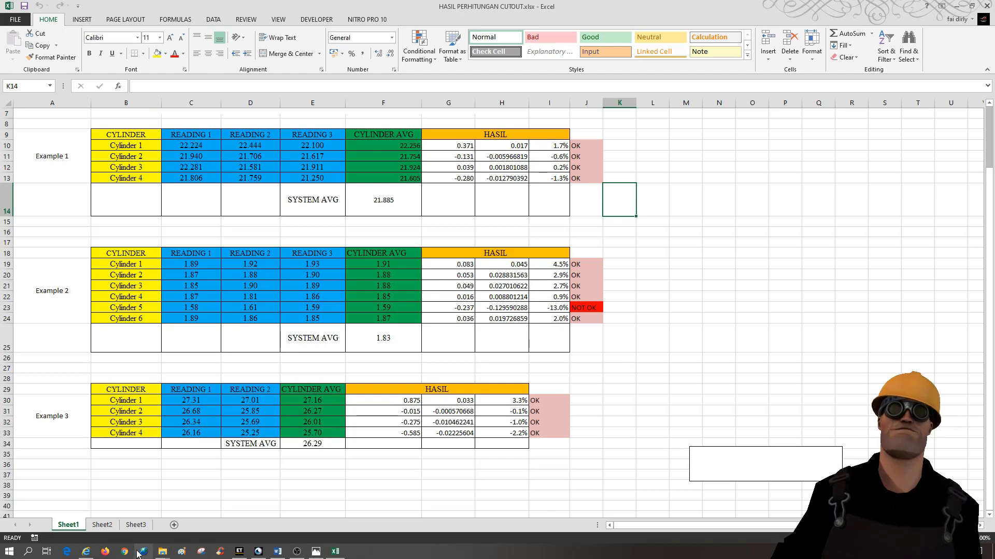
pyautogui.click(86, 552)
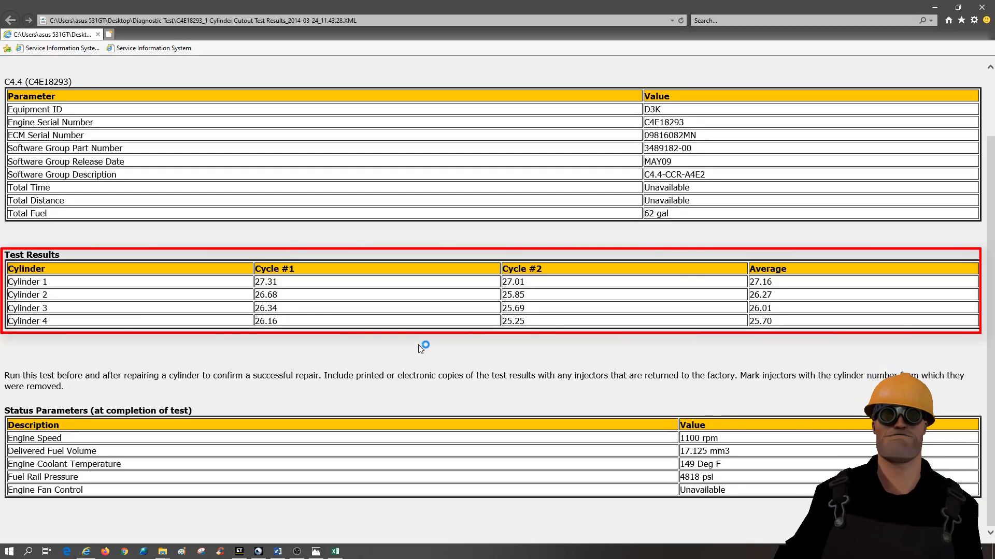
pyautogui.click(937, 6)
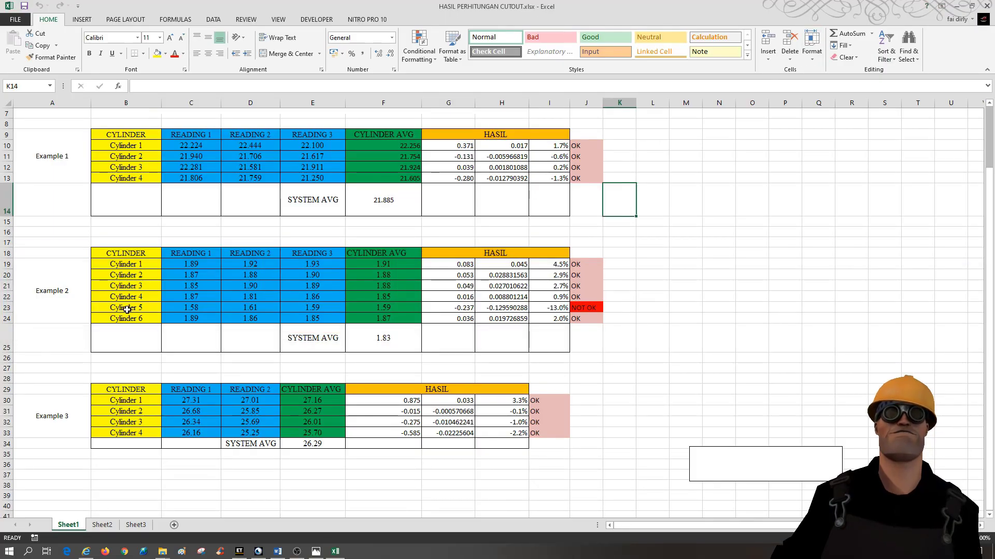
pyautogui.moveTo(83, 379); pyautogui.dragTo(632, 506)
pyautogui.click(630, 450)
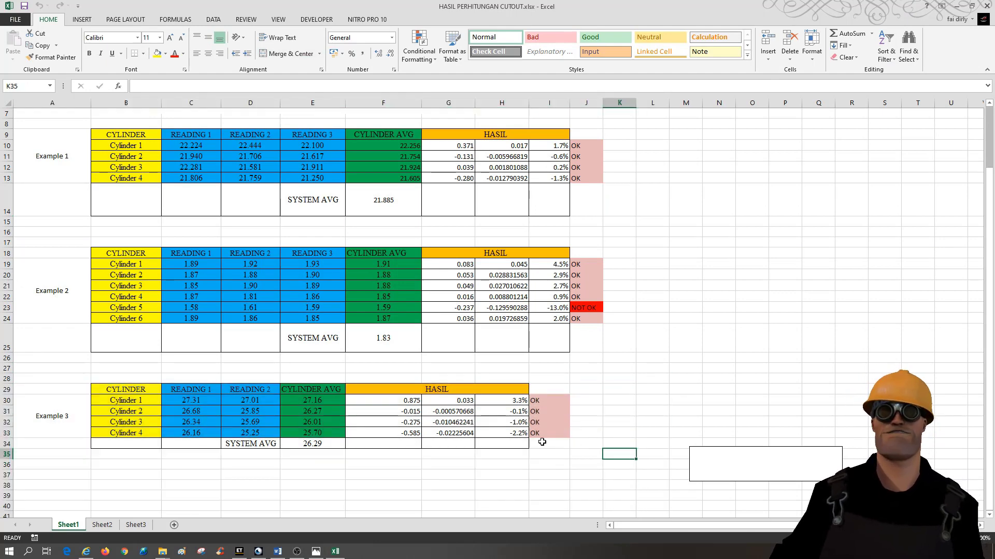
pyautogui.scroll(2, 497, 311)
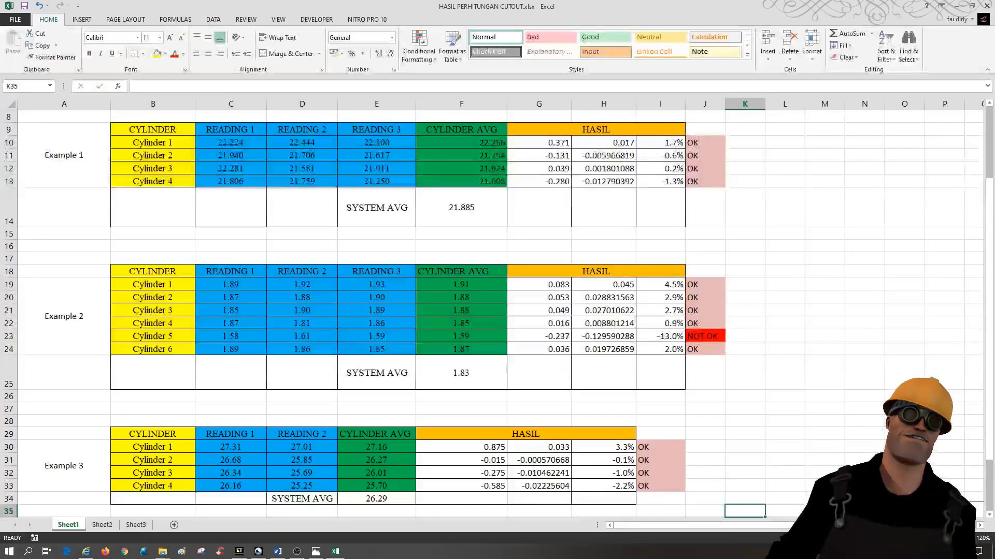
pyautogui.moveTo(989, 280); pyautogui.dragTo(989, 291)
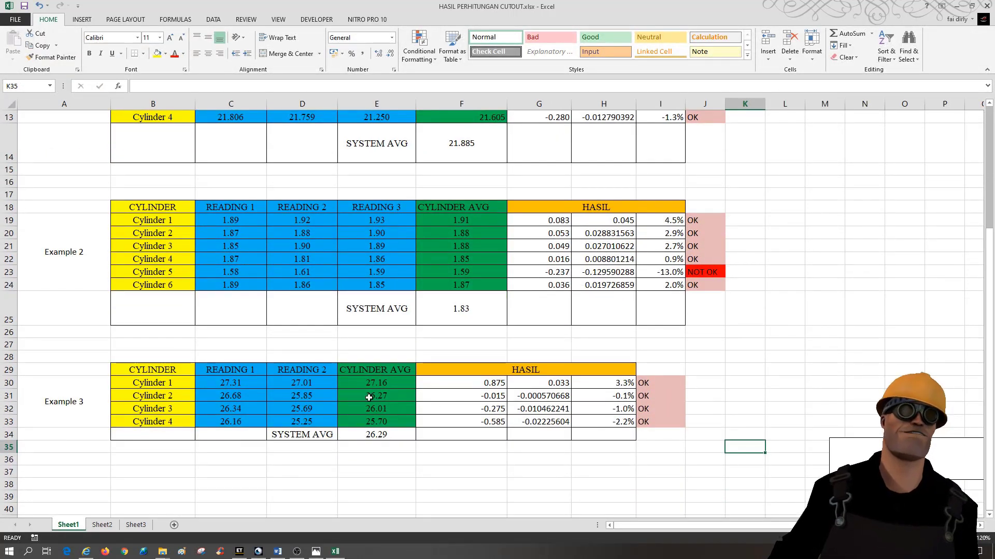
# Examine Example 3's cylinder averages, its SYSTEM AVG formula, and the two readings behind the Cylinder 1 average.
pyautogui.click(343, 384)
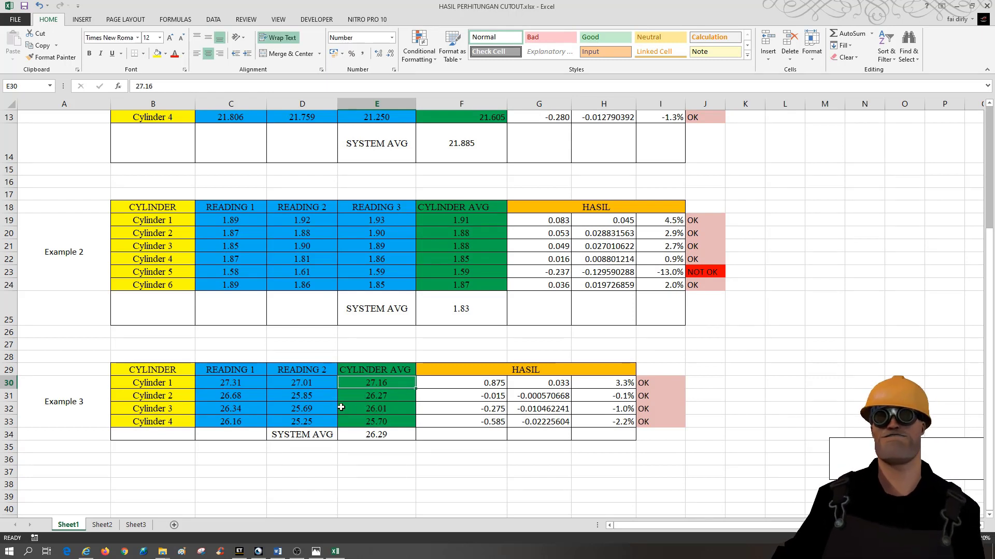
pyautogui.click(379, 420)
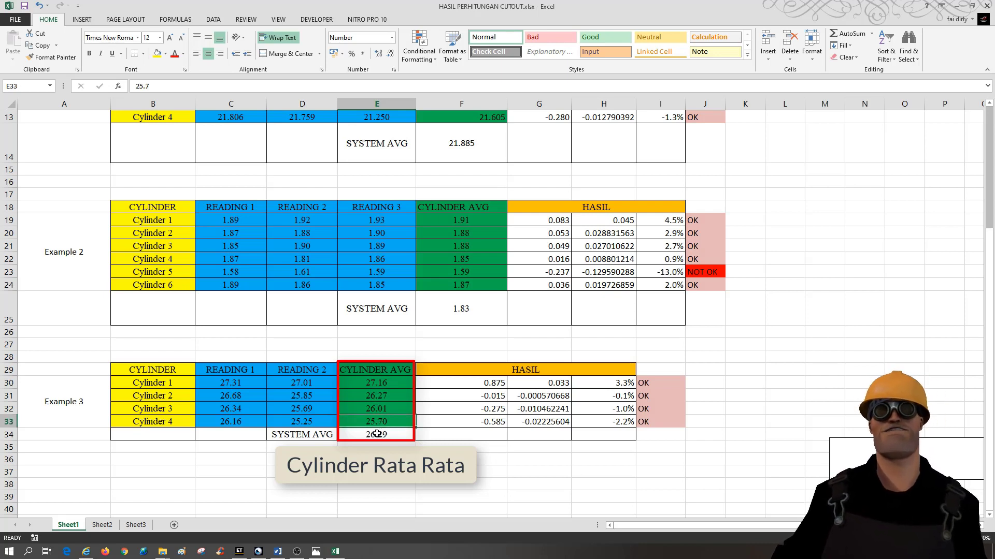
pyautogui.click(377, 434)
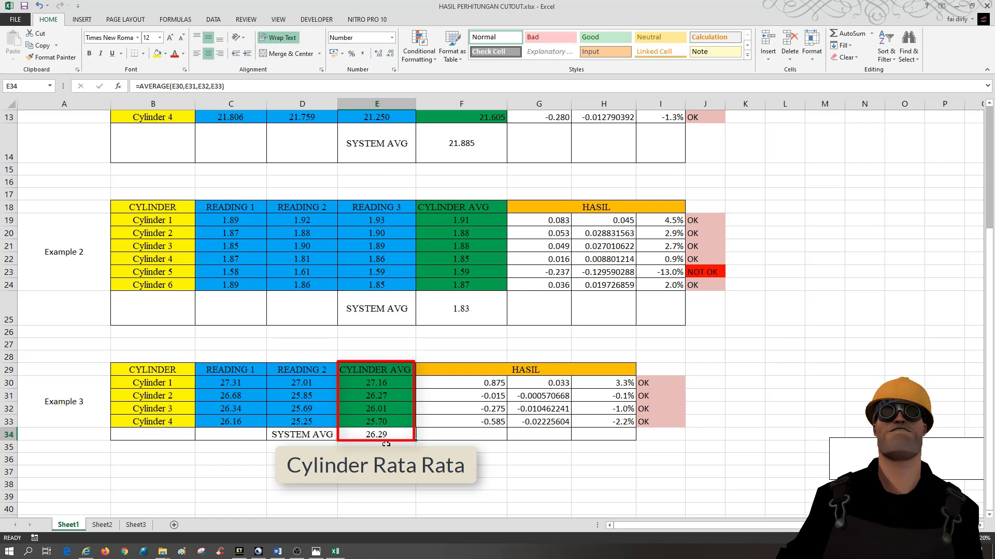
pyautogui.click(357, 385)
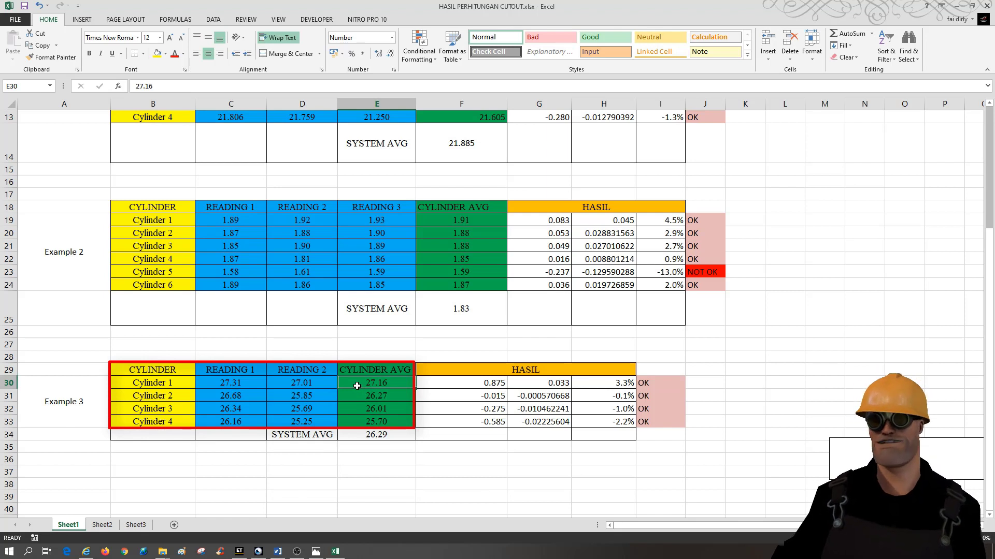
pyautogui.click(230, 386)
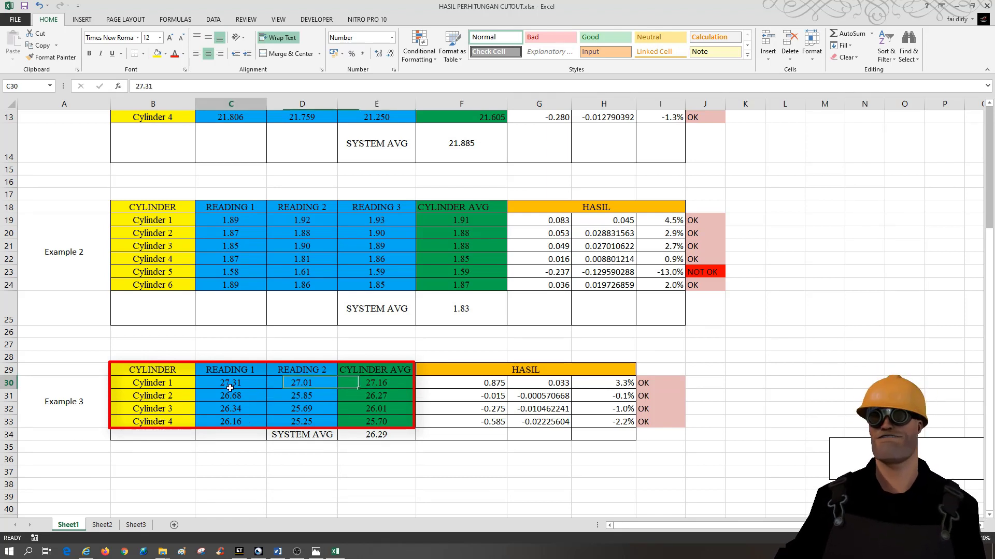
pyautogui.click(300, 382)
pyautogui.click(372, 383)
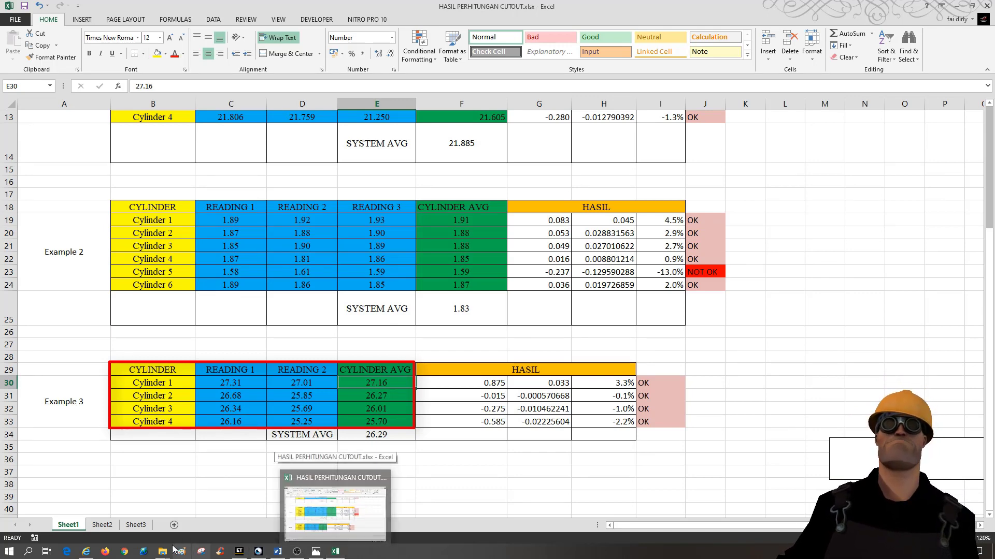
# Check the average column of the XML report against Example 3's cylinder averages and return to the Example 3 table.
pyautogui.click(91, 553)
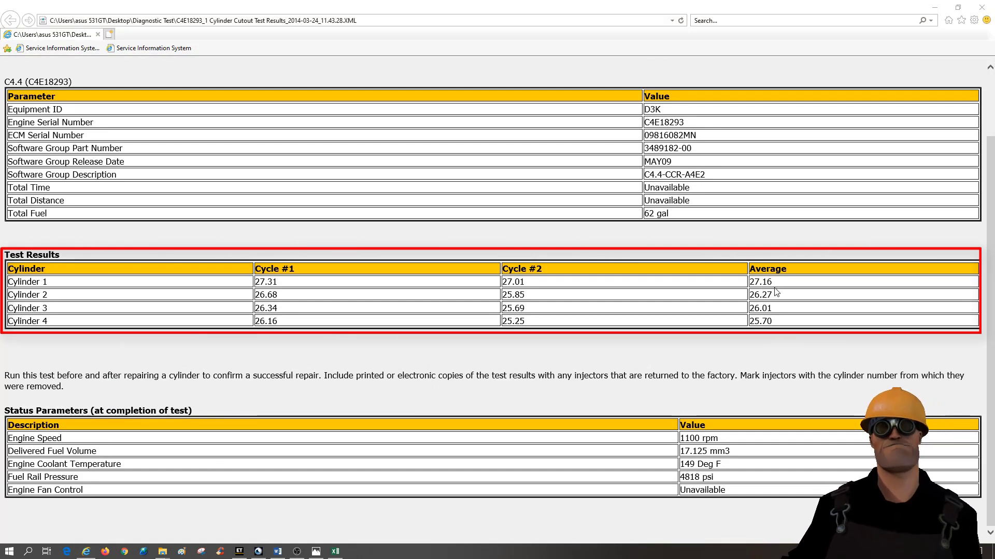
pyautogui.hotkey('alt', 'Tab')
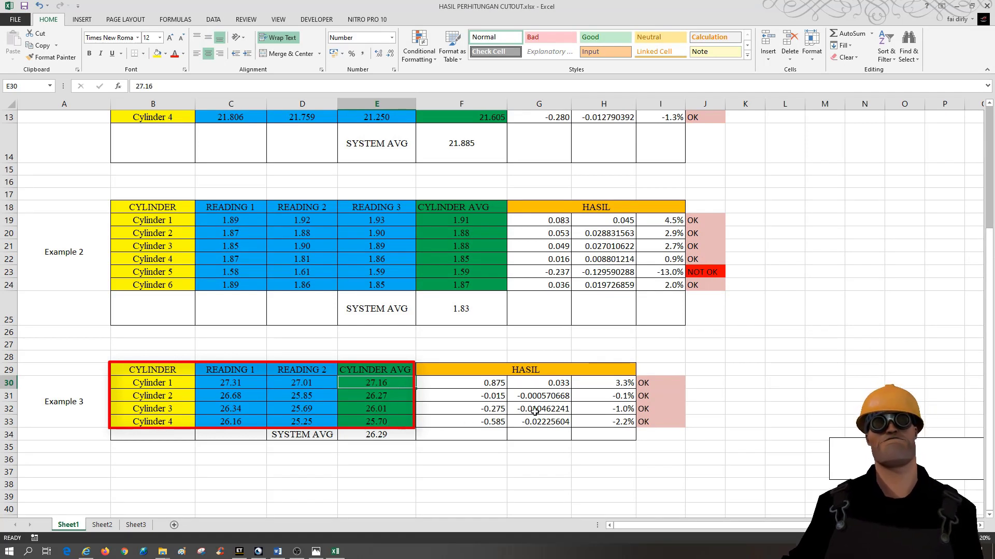
pyautogui.click(626, 383)
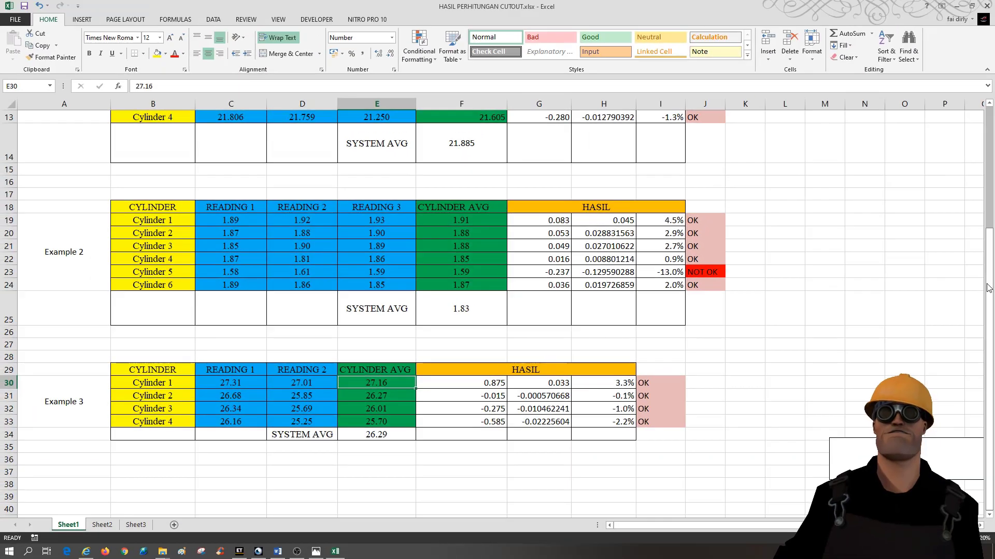
pyautogui.moveTo(989, 254)
pyautogui.mouseDown()
pyautogui.moveTo(991, 166)
pyautogui.moveTo(990, 261)
pyautogui.mouseUp()
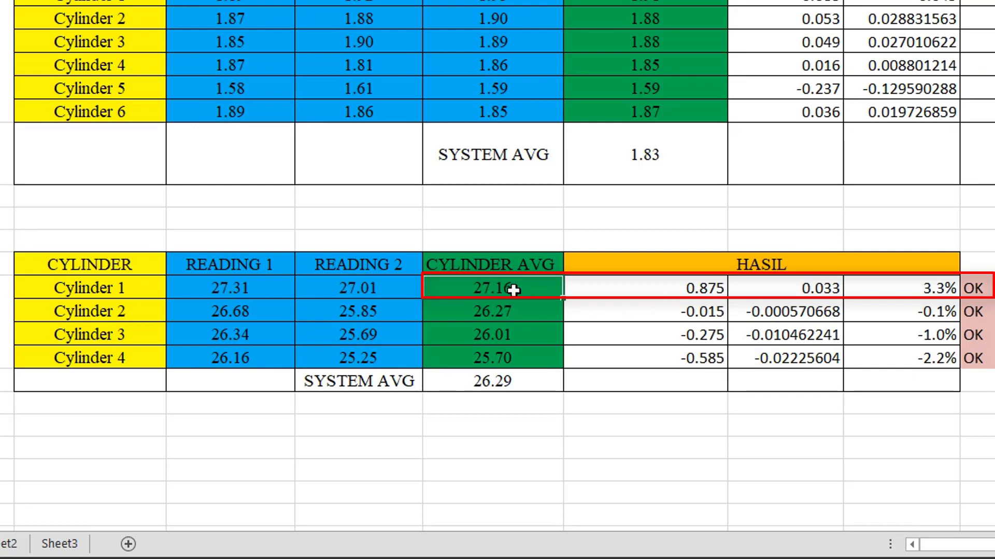
# Inspect the Cylinder 1 HASIL formulas in Example 3 for the difference from the system average and its ratio.
pyautogui.click(623, 288)
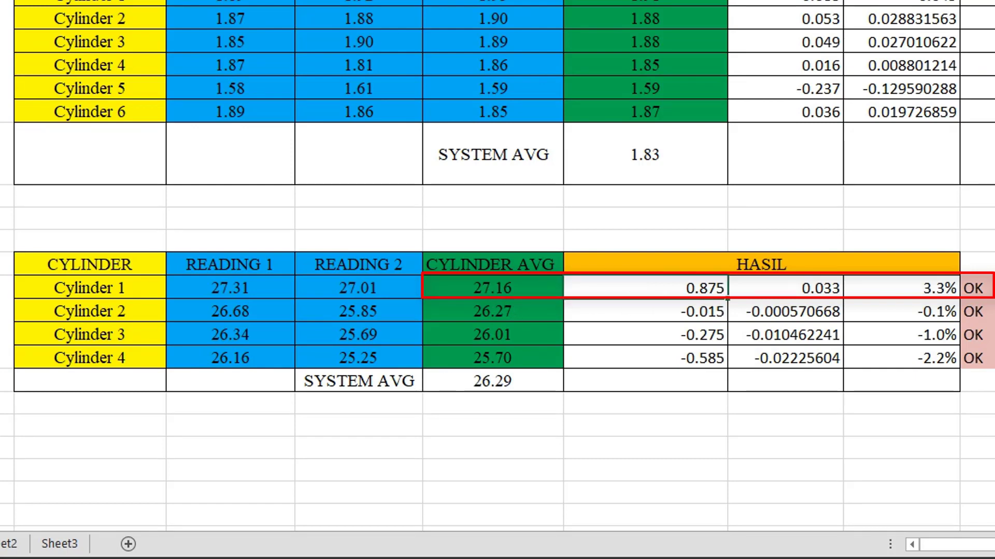
pyautogui.press('F2')
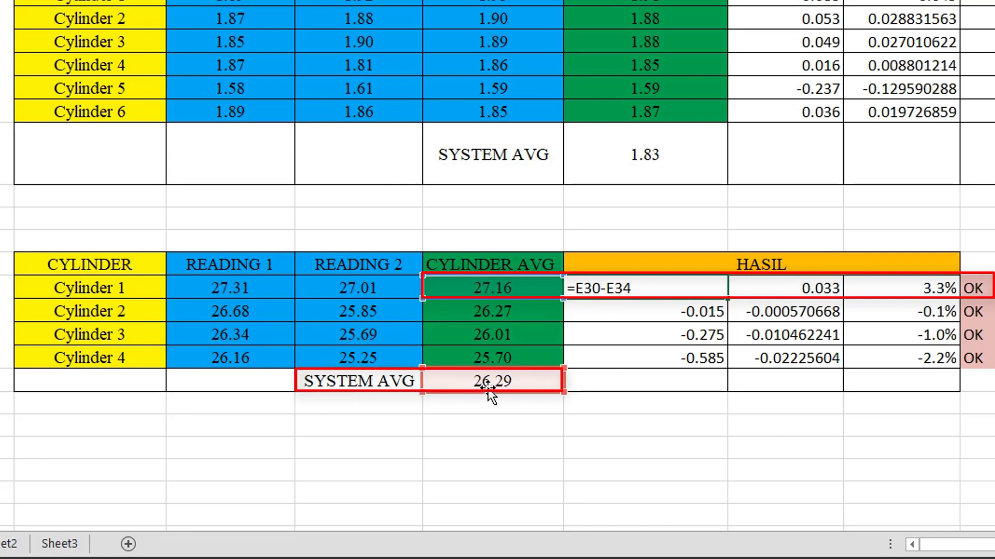
pyautogui.click(671, 456)
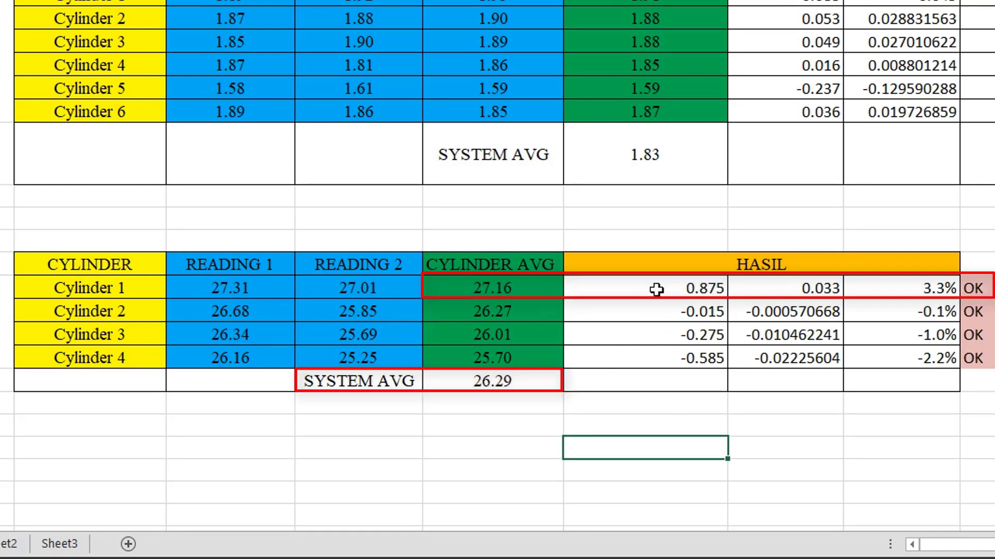
pyautogui.click(658, 289)
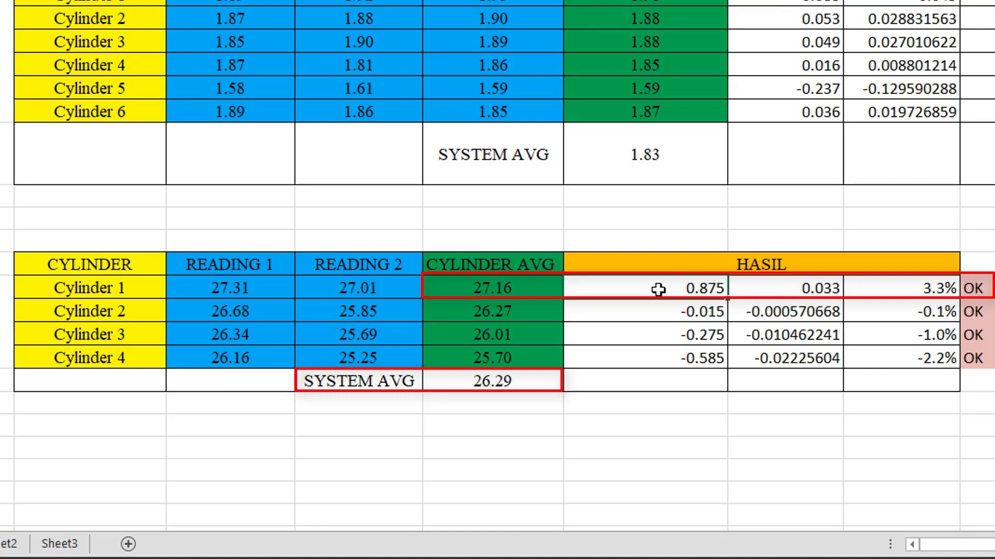
pyautogui.click(791, 290)
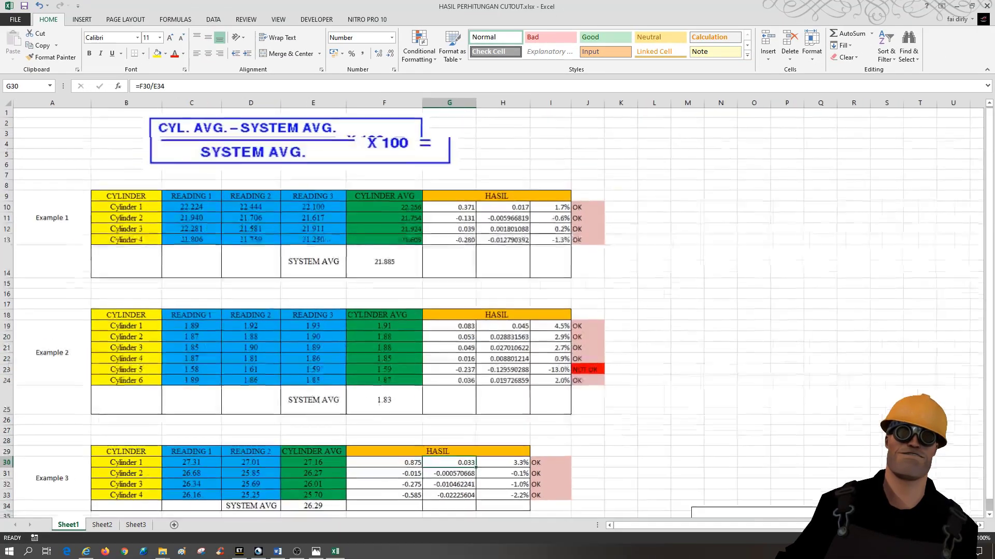
# Inspect the HASIL percentage for Cylinder 1 in Example 3 and for Cylinder 5 in Example 2.
pyautogui.scroll(-1, 638, 308)
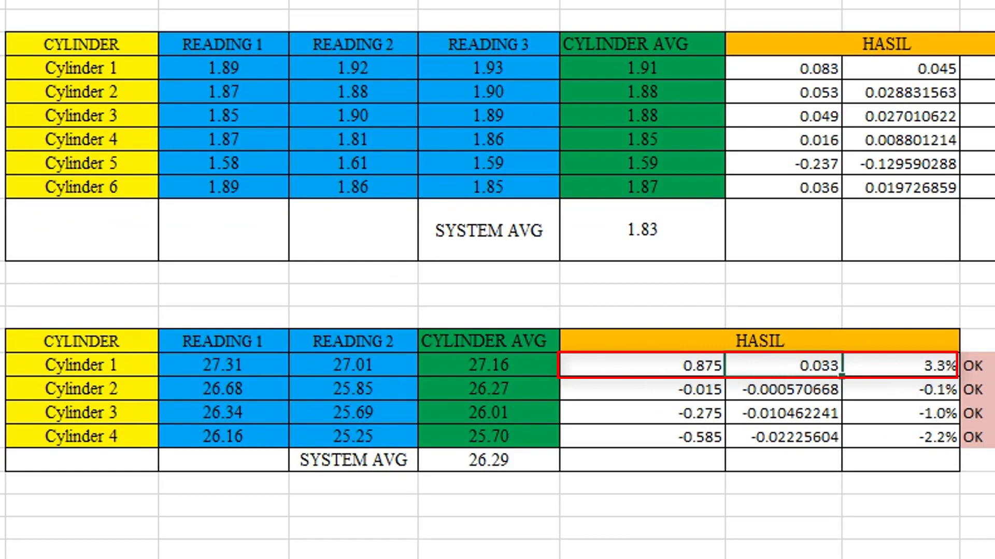
pyautogui.click(895, 368)
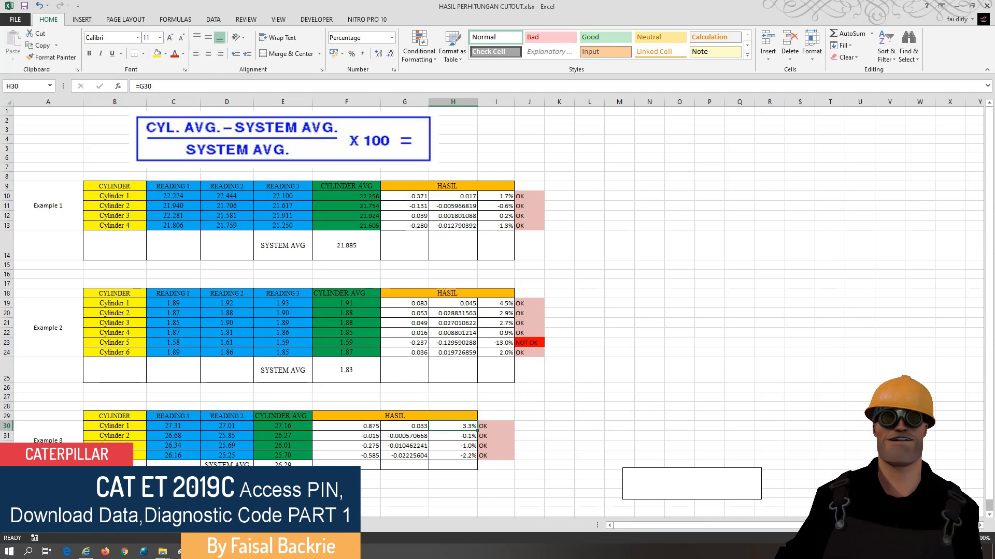
pyautogui.click(977, 539)
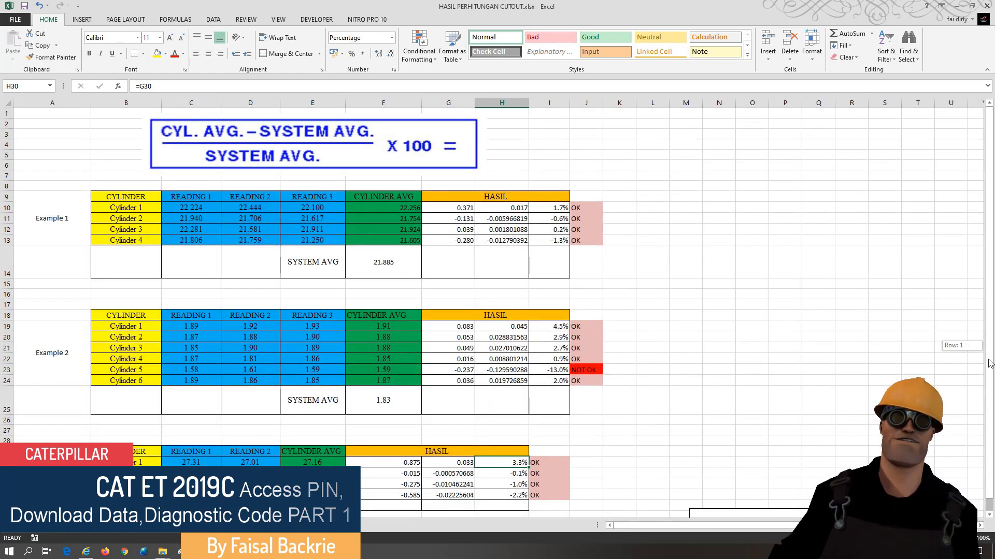
pyautogui.scroll(-1, 654, 482)
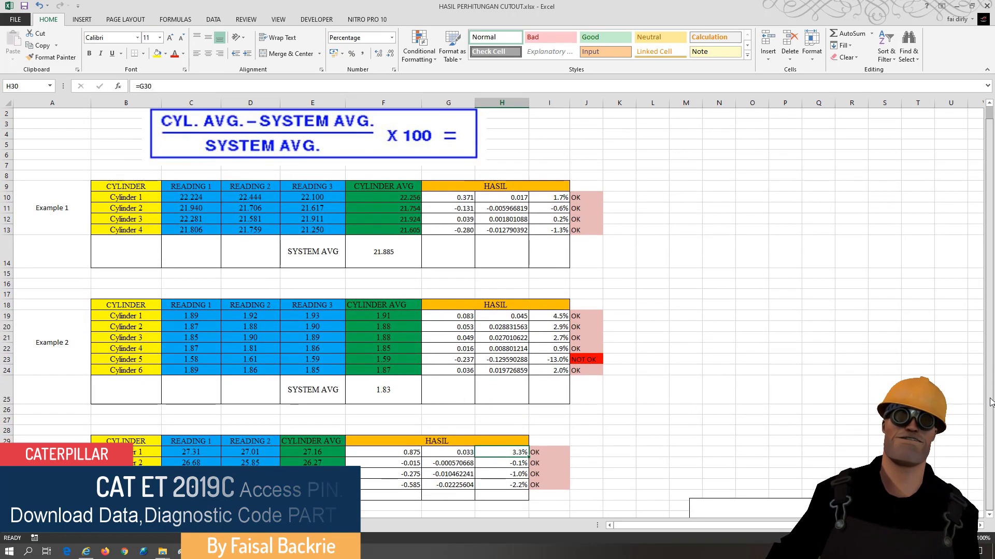
pyautogui.click(500, 466)
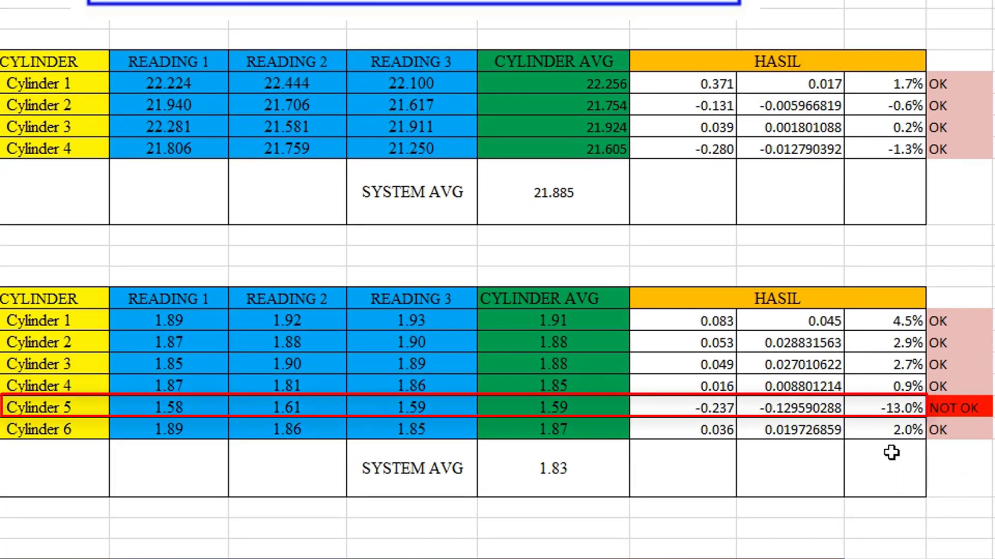
pyautogui.click(879, 407)
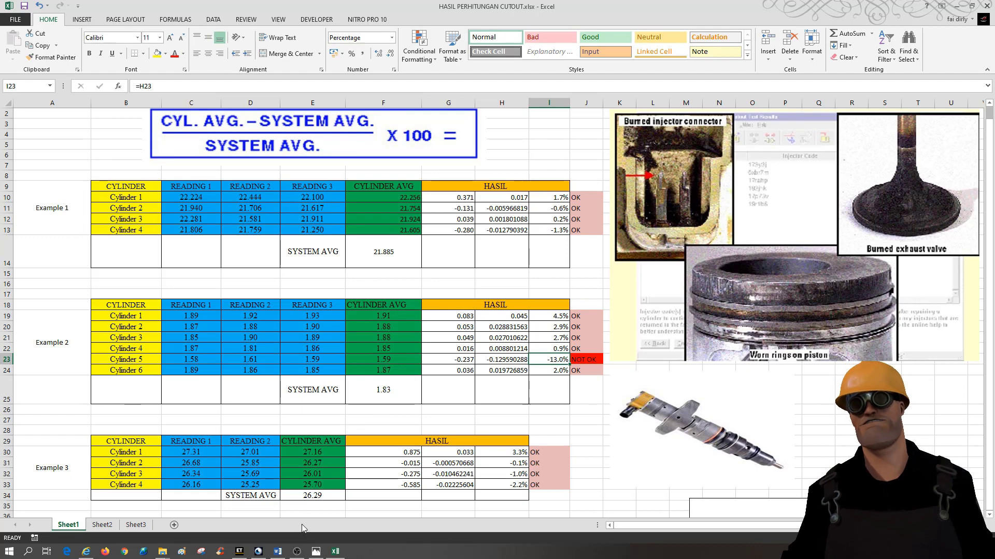
# Switch to Cat Electronic Technician, acknowledge the test message and open the cylinder cutout results file Cut Out Injector.ccr from the Diagnostic Test folder.
pyautogui.click(239, 551)
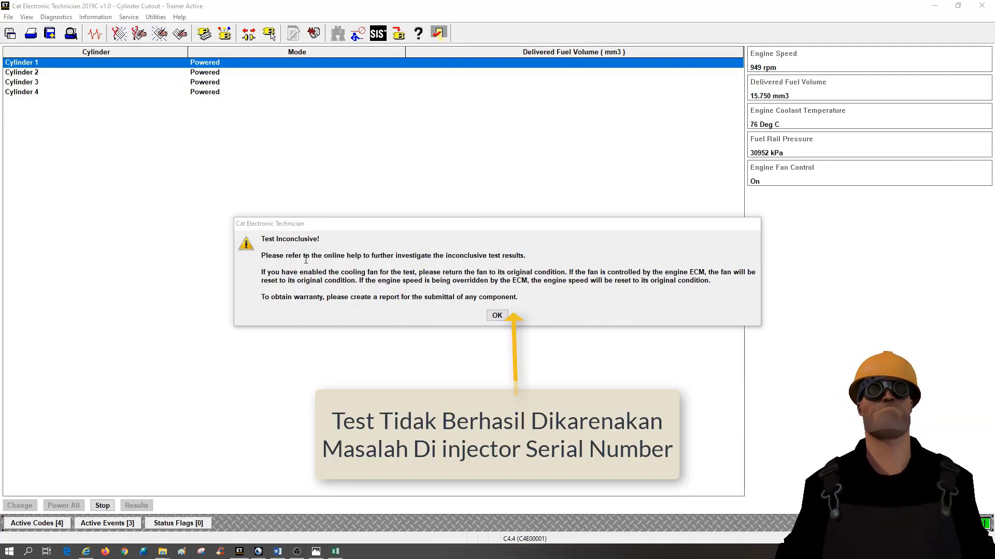
pyautogui.click(496, 315)
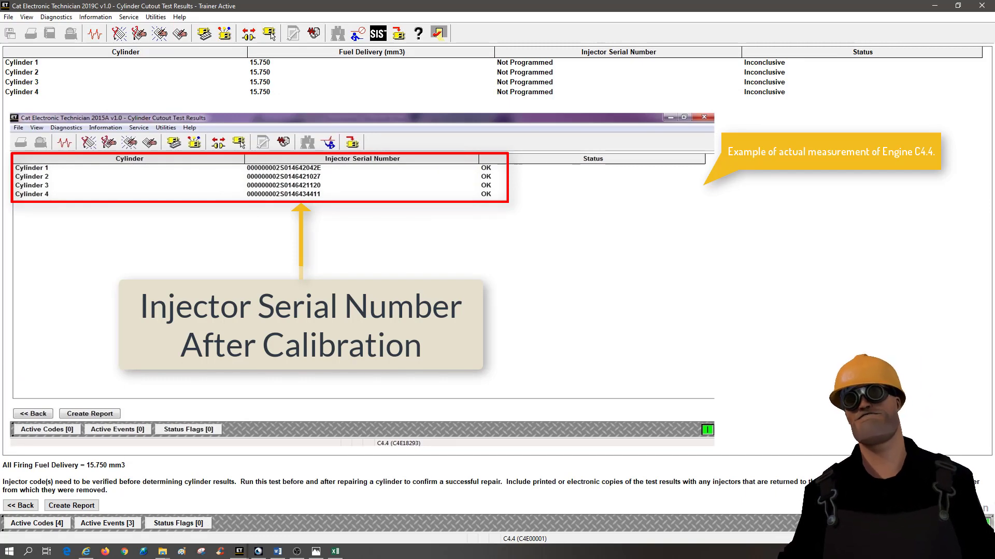
pyautogui.click(8, 17)
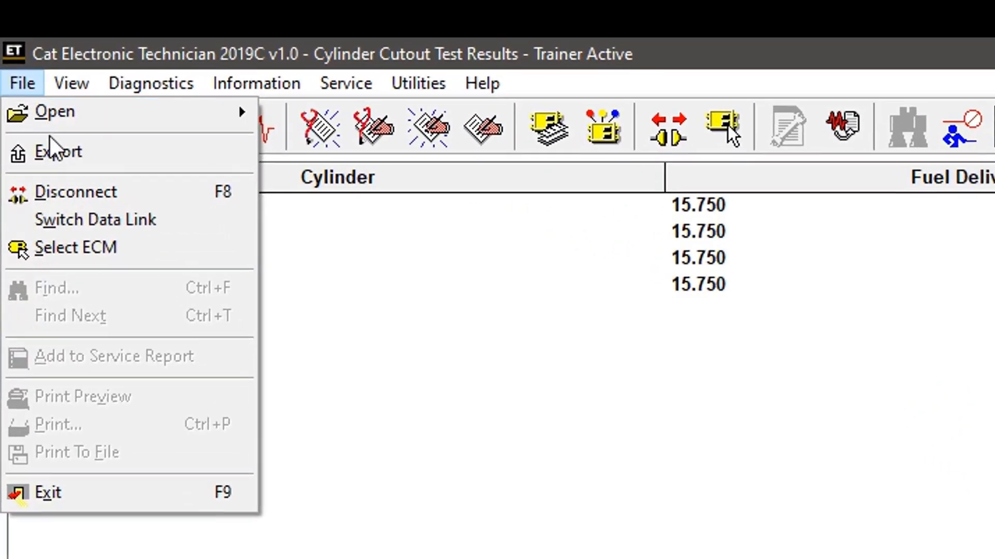
pyautogui.moveTo(47, 123)
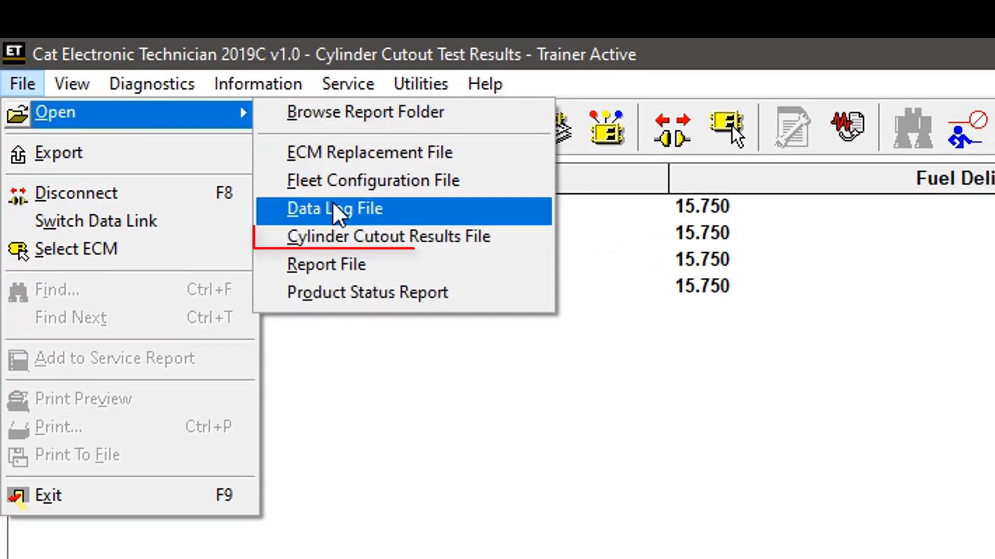
pyautogui.click(351, 236)
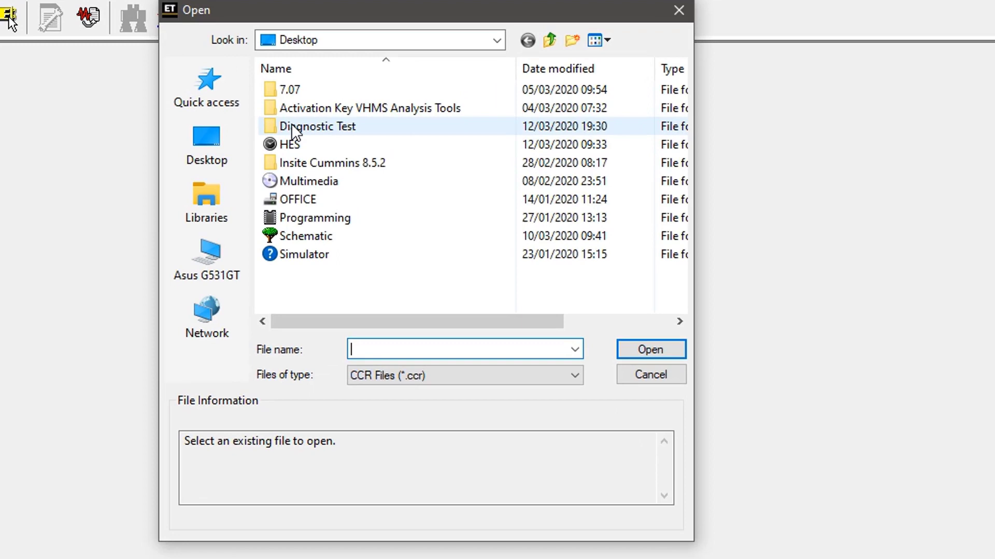
pyautogui.click(424, 93)
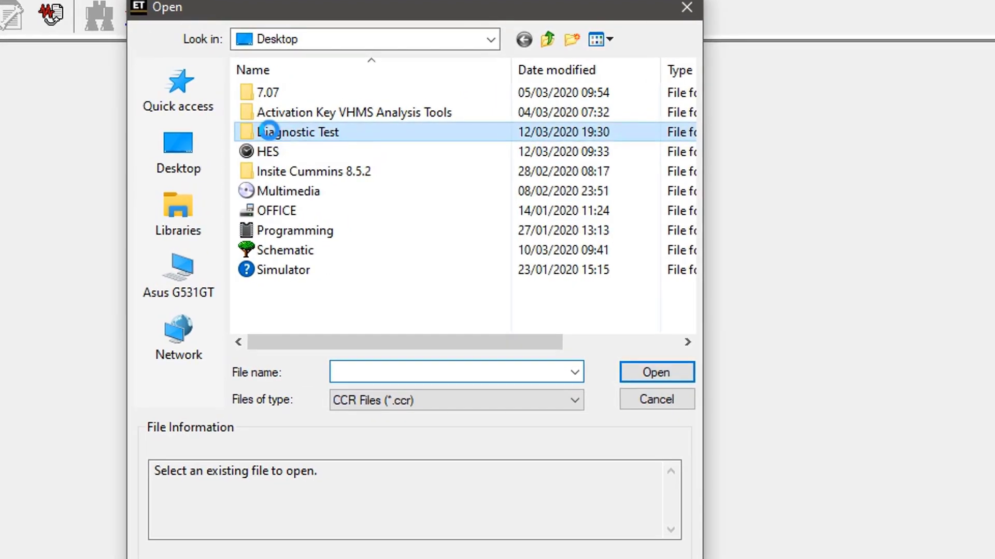
pyautogui.doubleClick(269, 131)
pyautogui.click(290, 134)
pyautogui.doubleClick(291, 134)
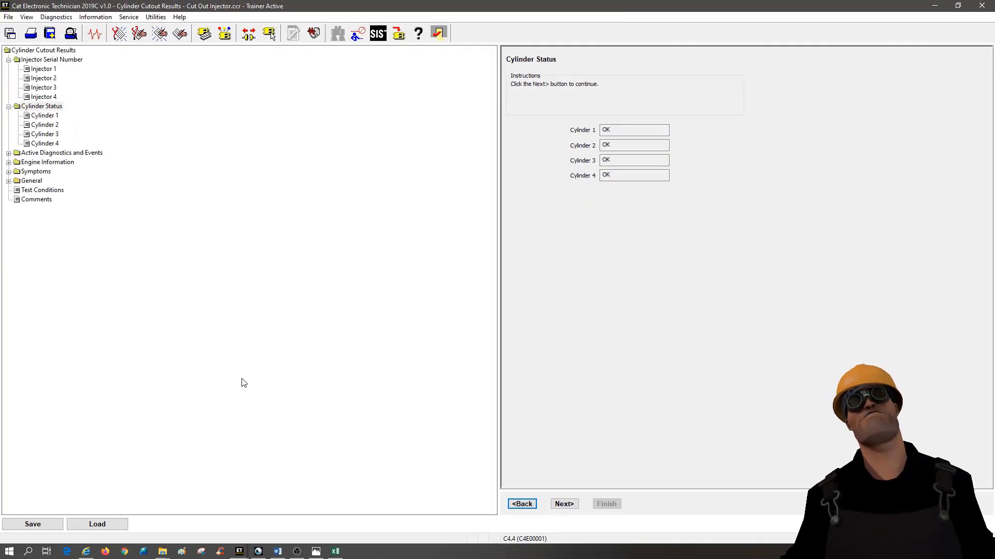
# Compare the cylinder statuses with Example 3 in the Excel cutout workbook and return to Cat Electronic Technician.
pyautogui.moveTo(336, 552)
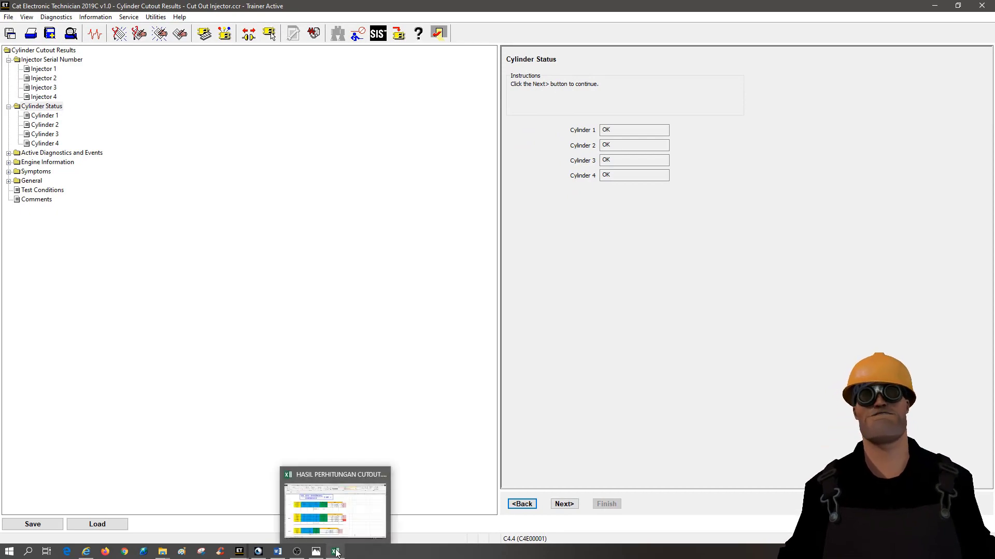
pyautogui.click(359, 519)
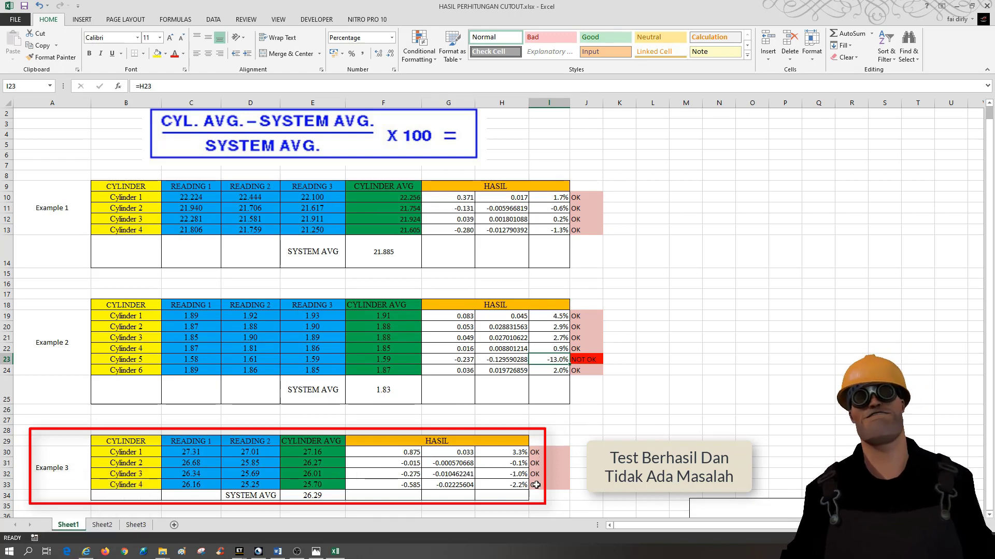
pyautogui.moveTo(241, 554)
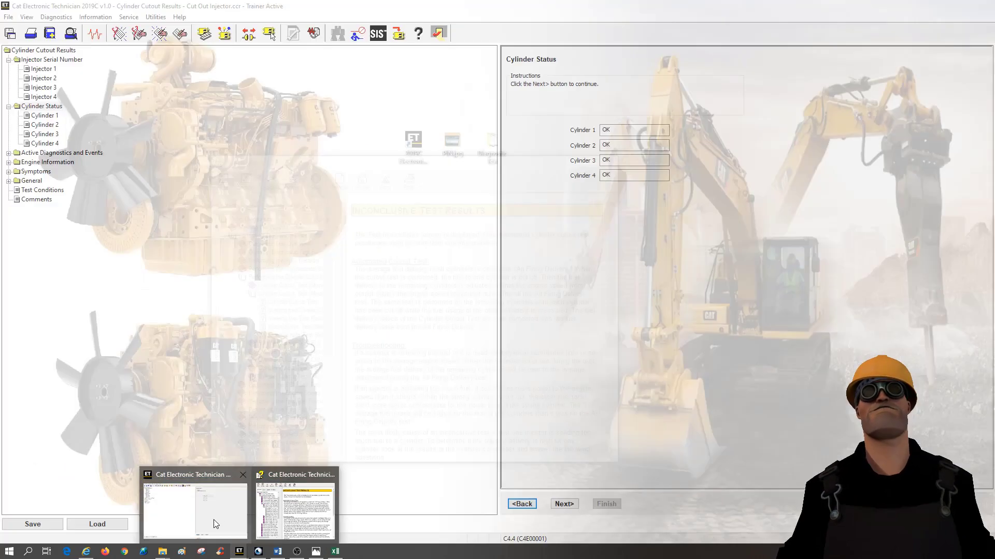
pyautogui.click(215, 524)
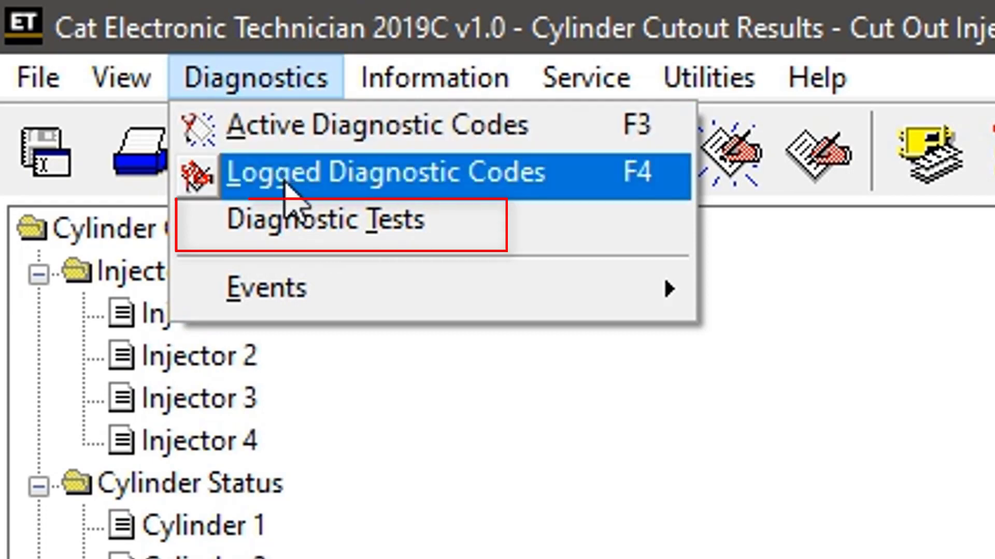
# Open the Wiggle Test of the C4.4 ECM from the diagnostic tests and accept its safety warning.
pyautogui.click(322, 229)
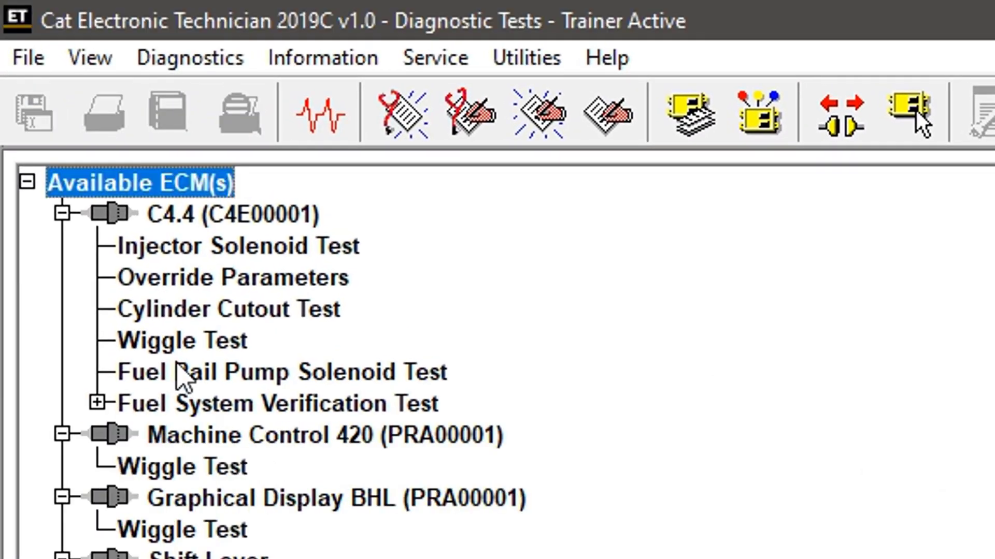
pyautogui.click(129, 342)
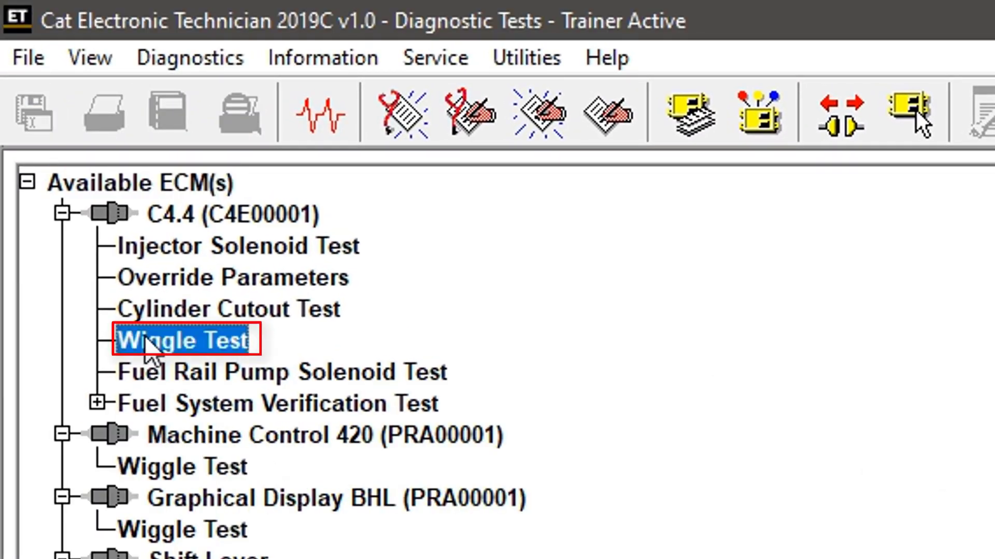
pyautogui.doubleClick(146, 344)
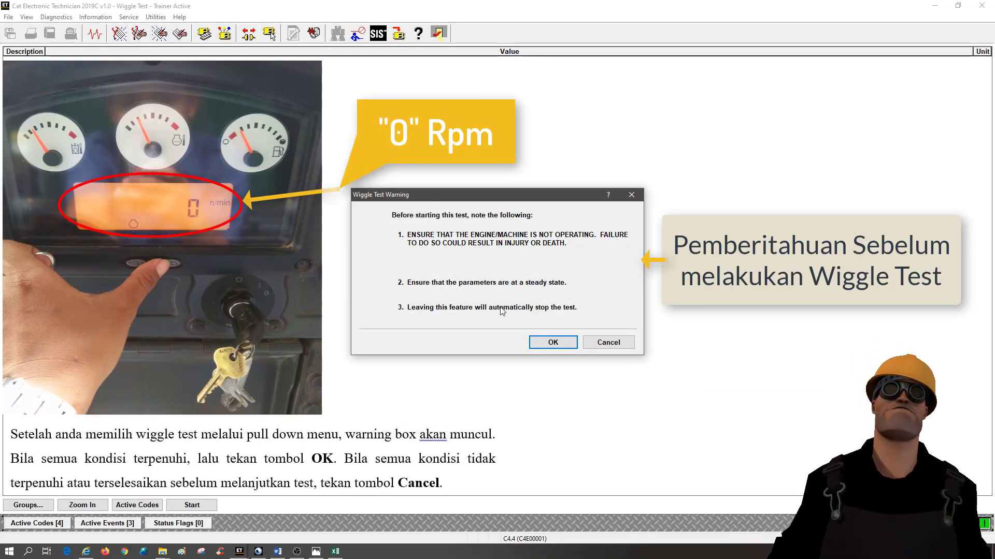
pyautogui.click(547, 342)
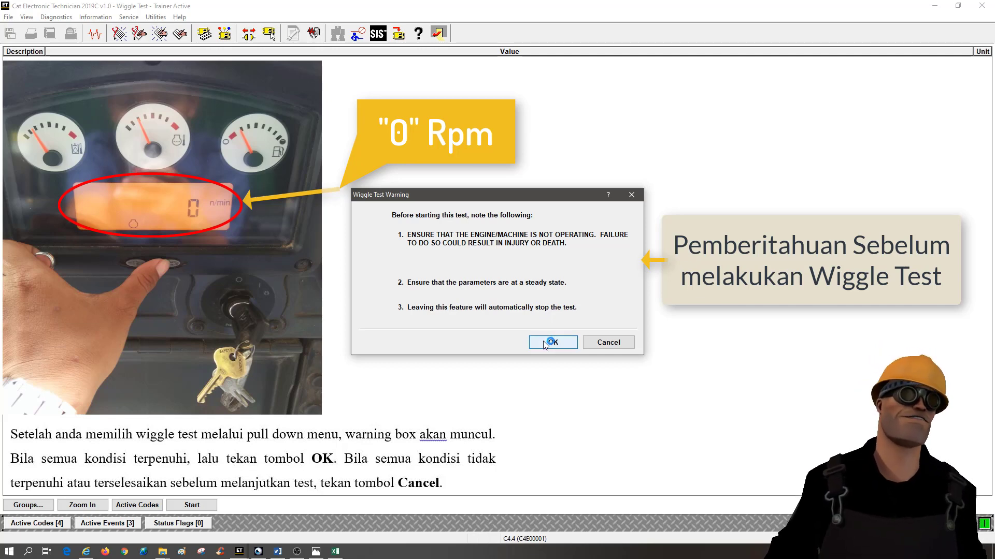
pyautogui.click(545, 343)
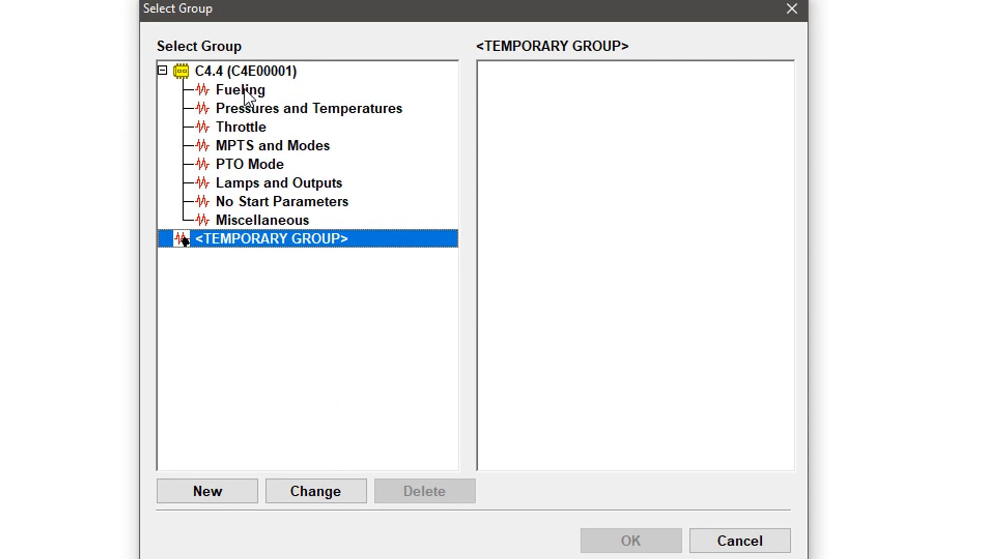
# Create a new parameter group named Wiggle Test.
pyautogui.click(210, 489)
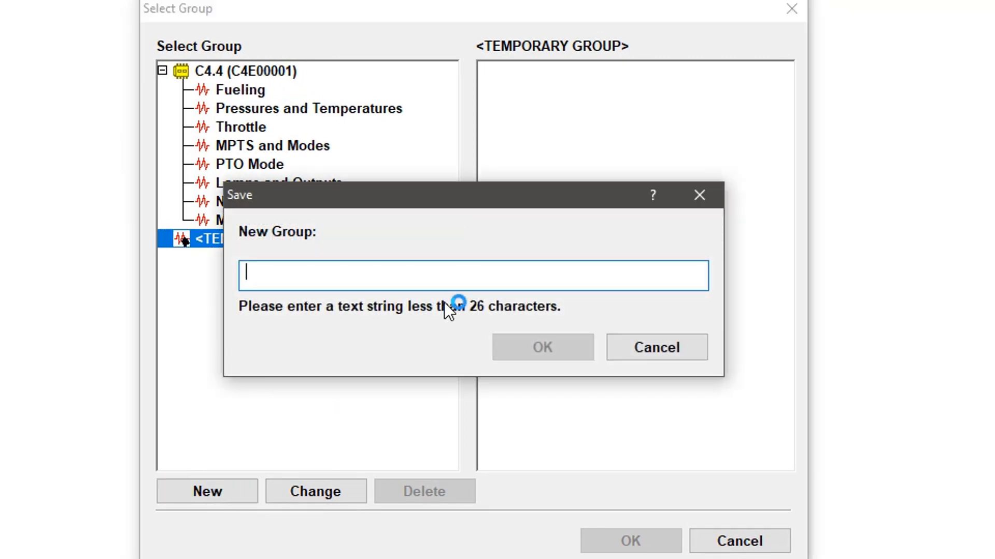
pyautogui.write('Wi')
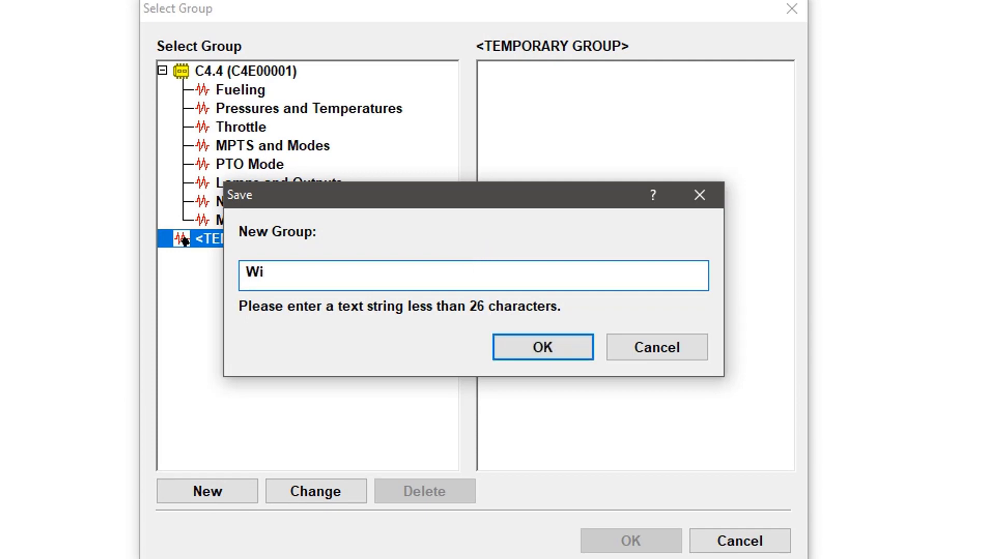
pyautogui.write('ggle Test')
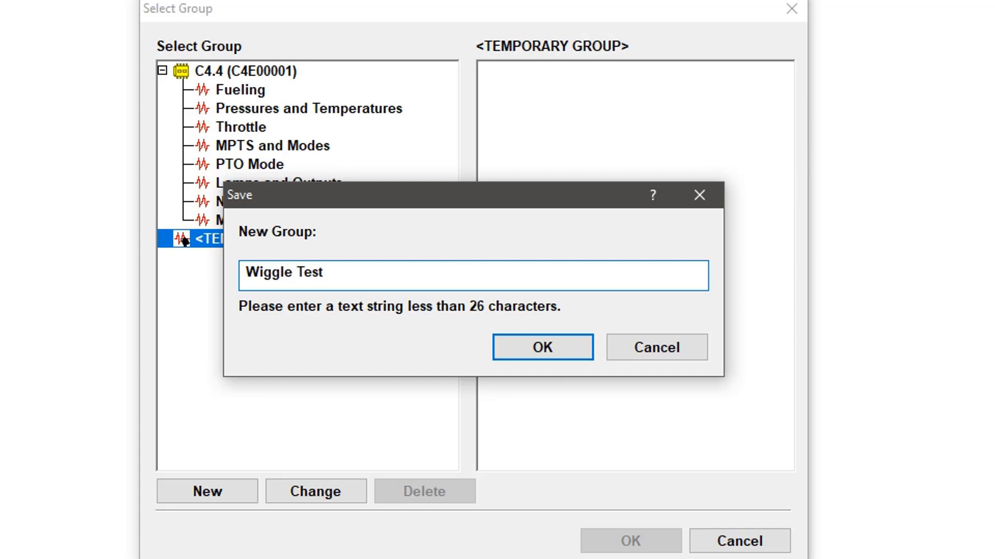
pyautogui.click(564, 345)
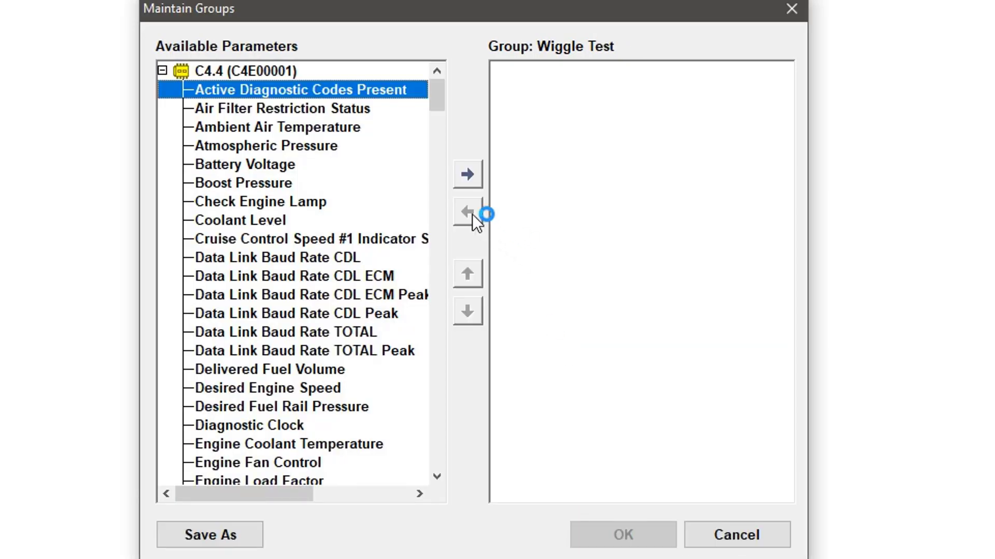
# Add the C4.4 parameters Atmospheric Pressure and Boost Pressure to the Wiggle Test group.
pyautogui.moveTo(436, 104); pyautogui.dragTo(430, 89)
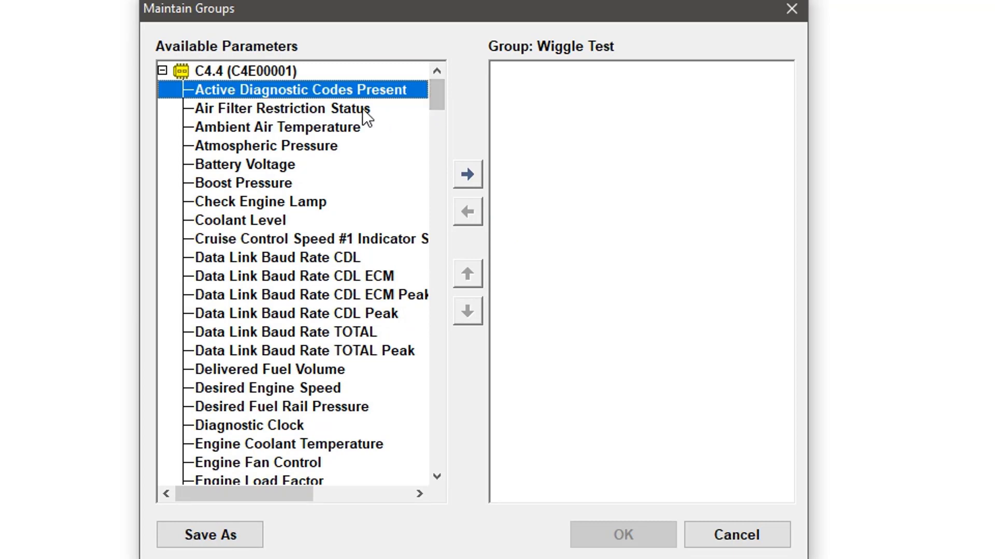
pyautogui.click(334, 145)
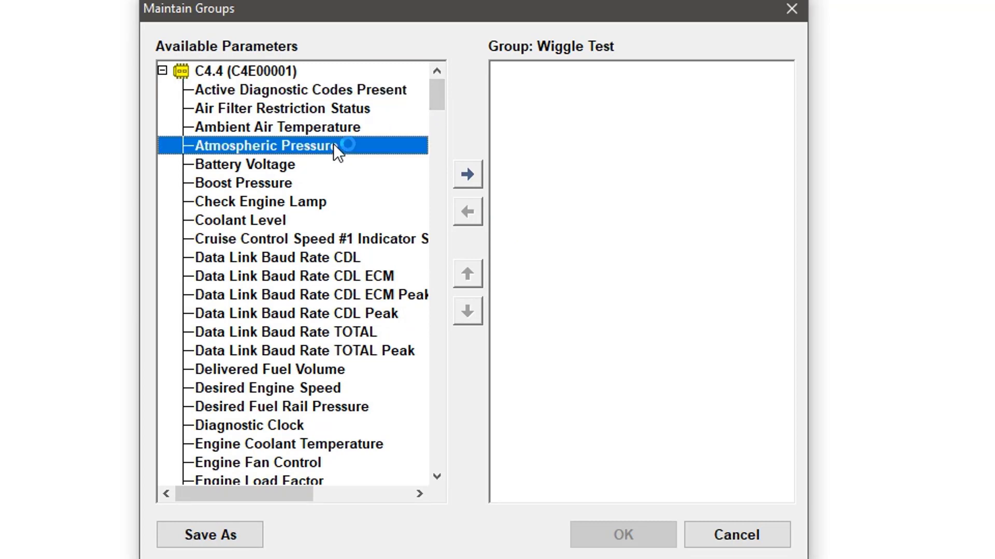
pyautogui.click(466, 176)
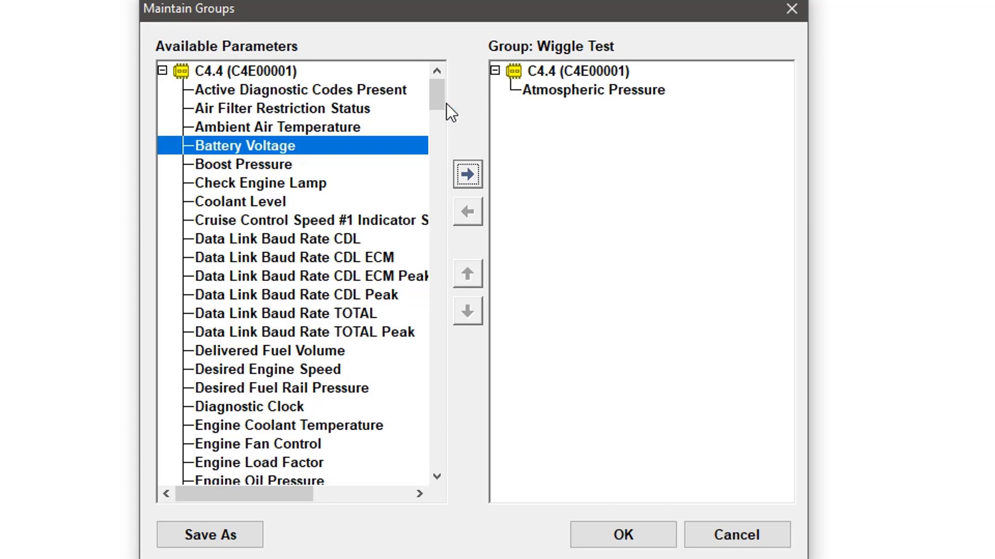
pyautogui.doubleClick(275, 163)
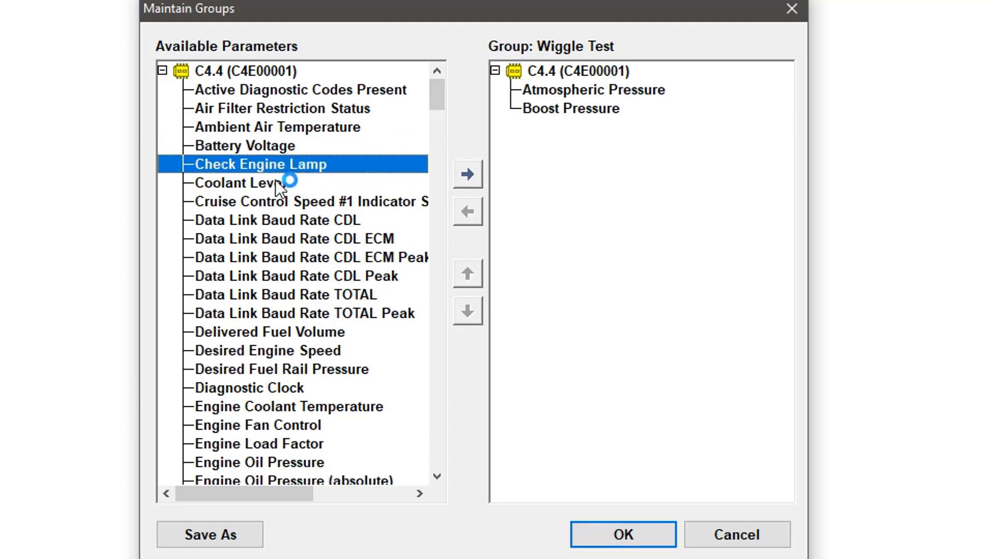
# Add Engine Coolant Temperature and Engine Oil Pressure from the C4.4 parameters to the Wiggle Test group.
pyautogui.click(275, 179)
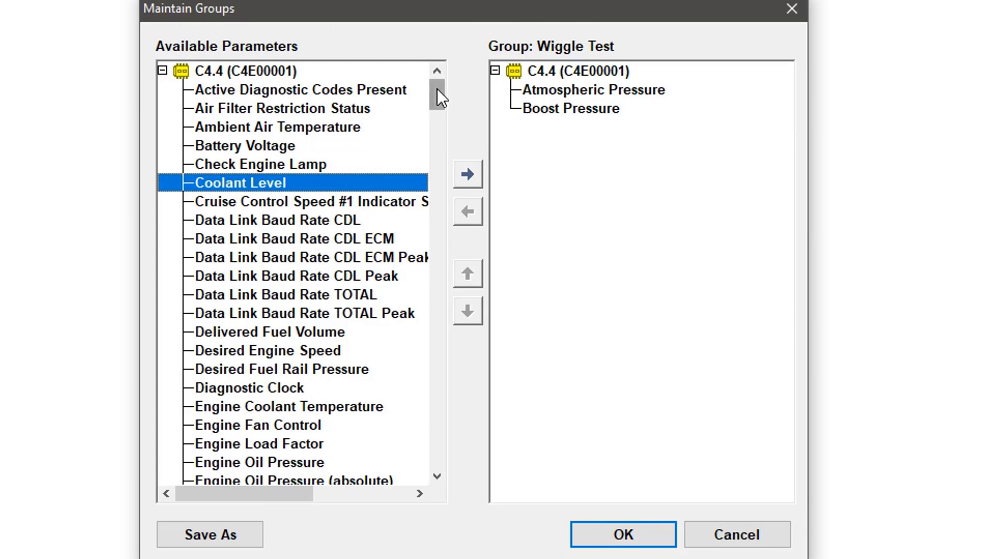
pyautogui.moveTo(437, 89); pyautogui.dragTo(436, 92)
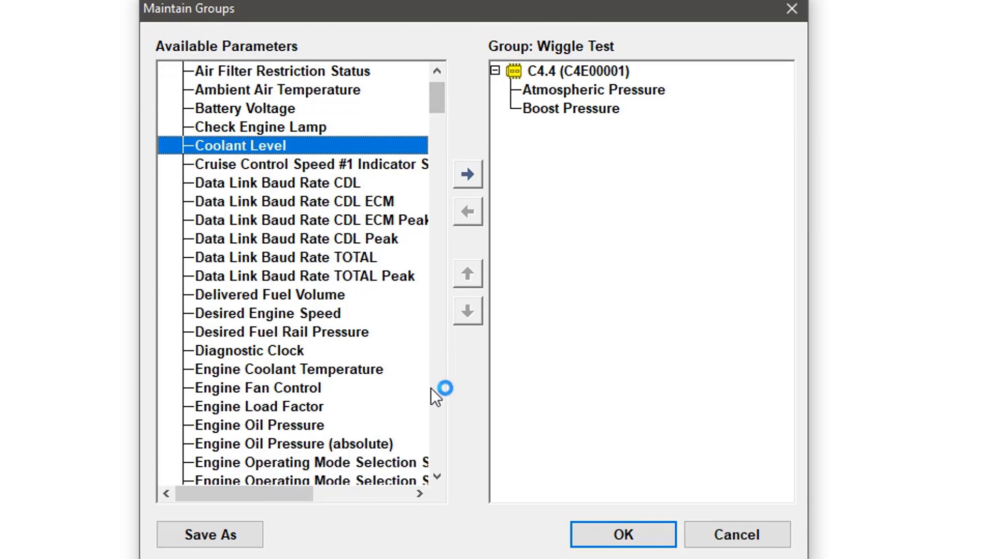
pyautogui.click(340, 369)
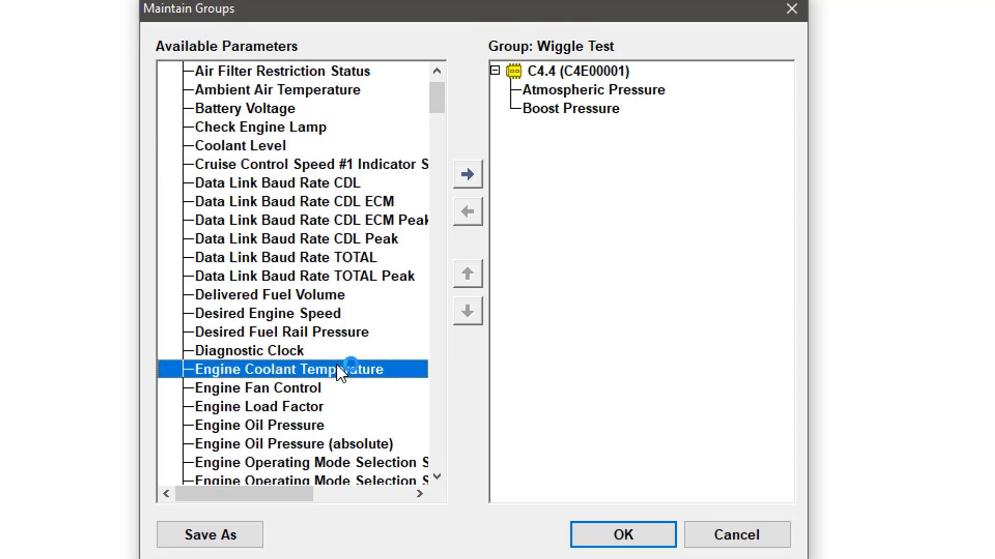
pyautogui.click(468, 176)
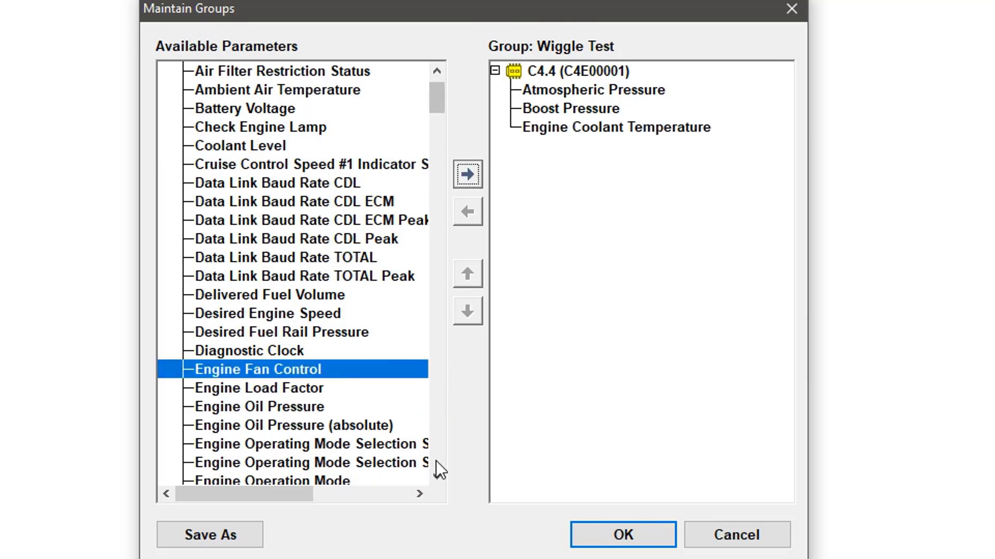
pyautogui.click(307, 408)
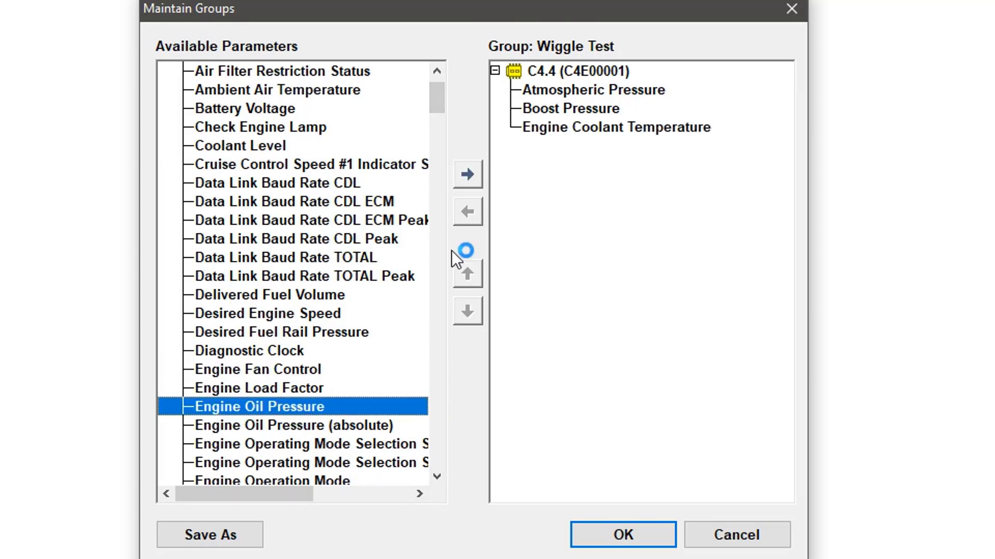
pyautogui.click(461, 184)
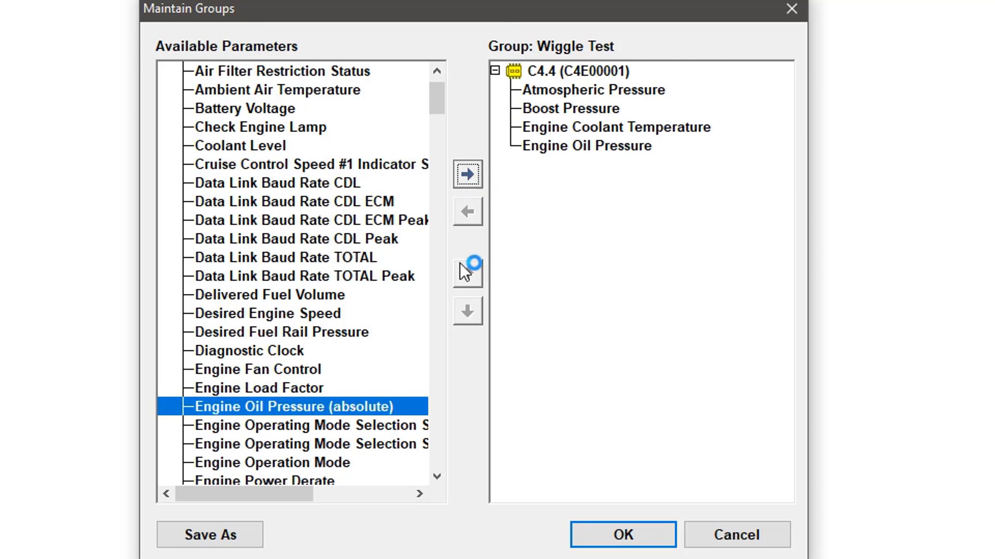
# Add Engine Speed and Fuel Rail Pressure from the C4.4 parameters to the Wiggle Test group.
pyautogui.click(437, 477)
pyautogui.click(437, 477)
pyautogui.click(436, 477)
pyautogui.click(437, 477)
pyautogui.click(437, 477)
pyautogui.click(437, 477)
pyautogui.click(437, 477)
pyautogui.click(436, 477)
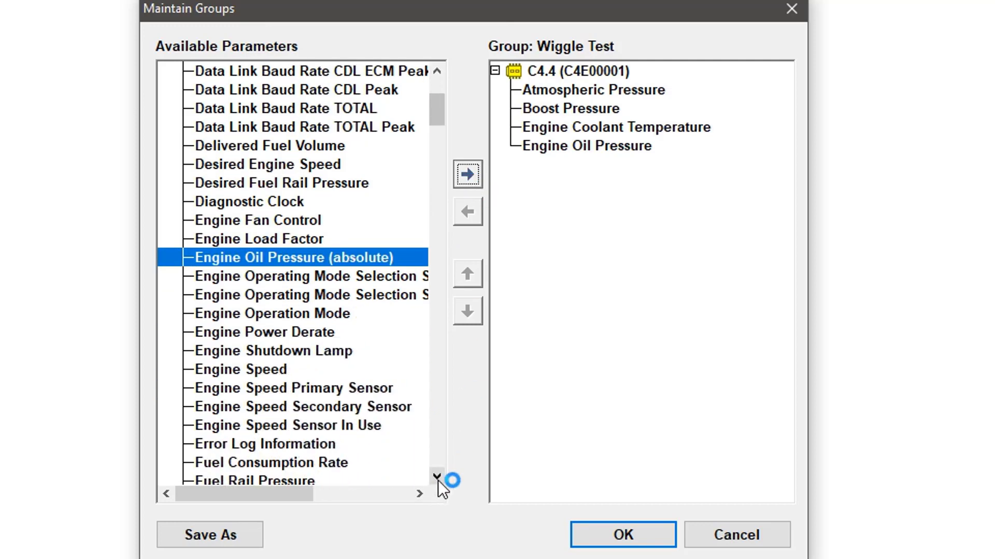
pyautogui.click(269, 369)
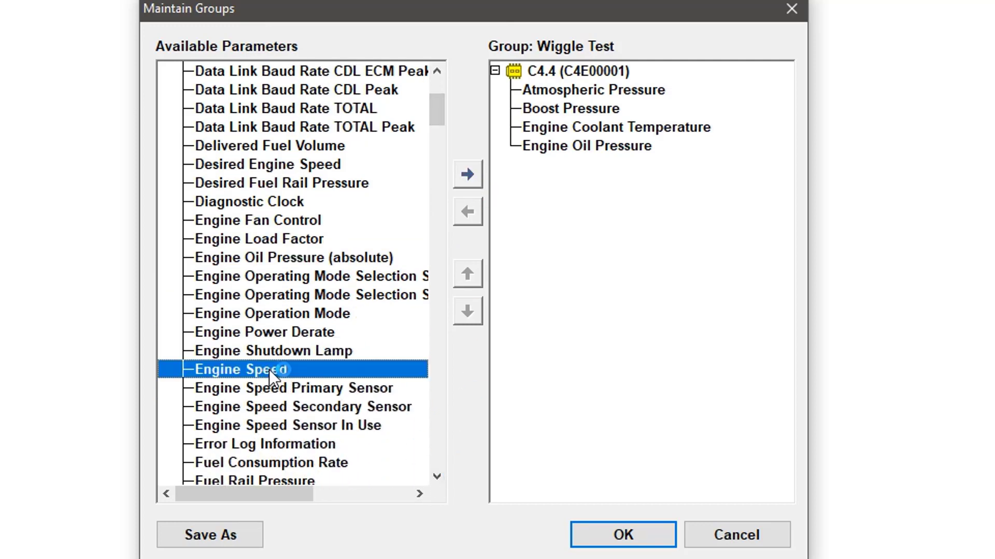
pyautogui.click(469, 176)
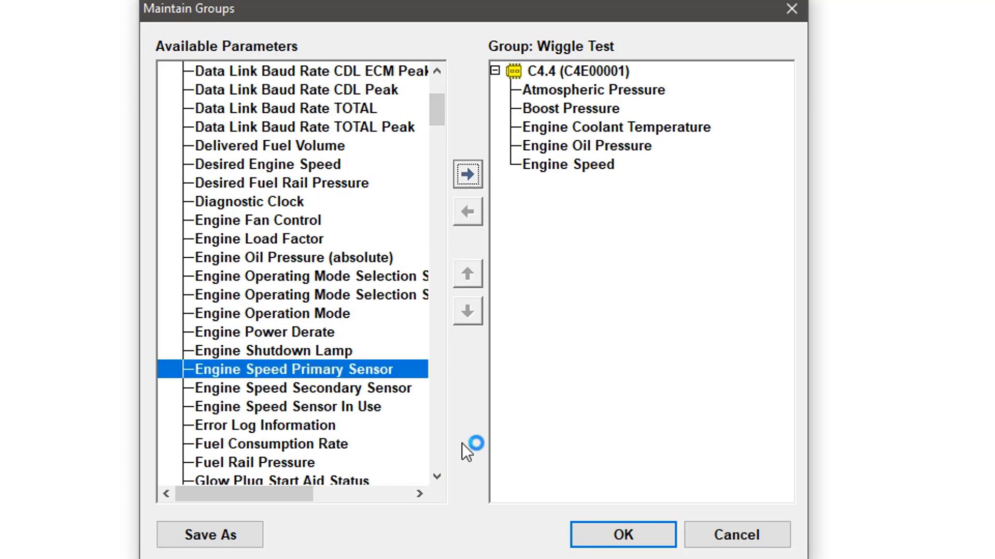
pyautogui.click(437, 476)
pyautogui.click(436, 476)
pyautogui.click(437, 476)
pyautogui.click(281, 408)
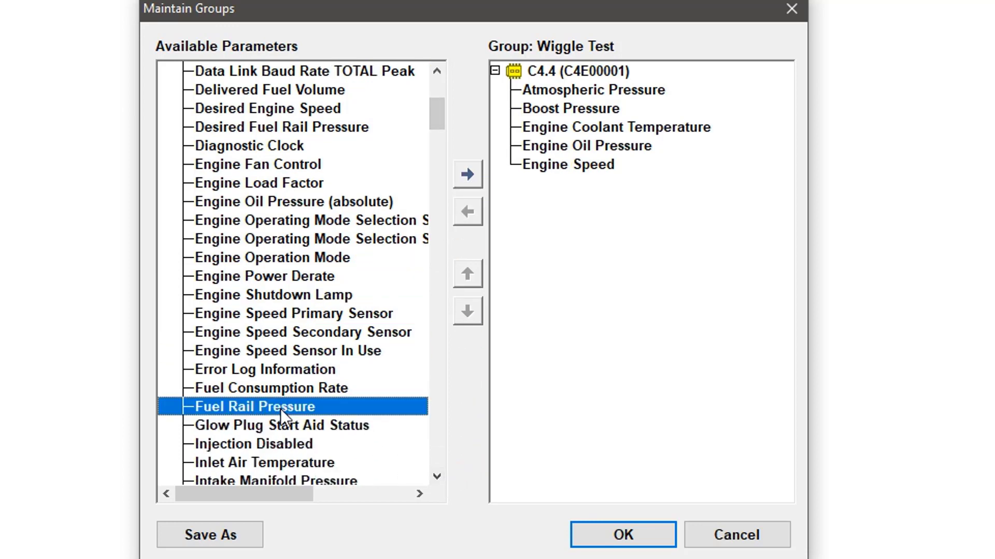
pyautogui.click(470, 182)
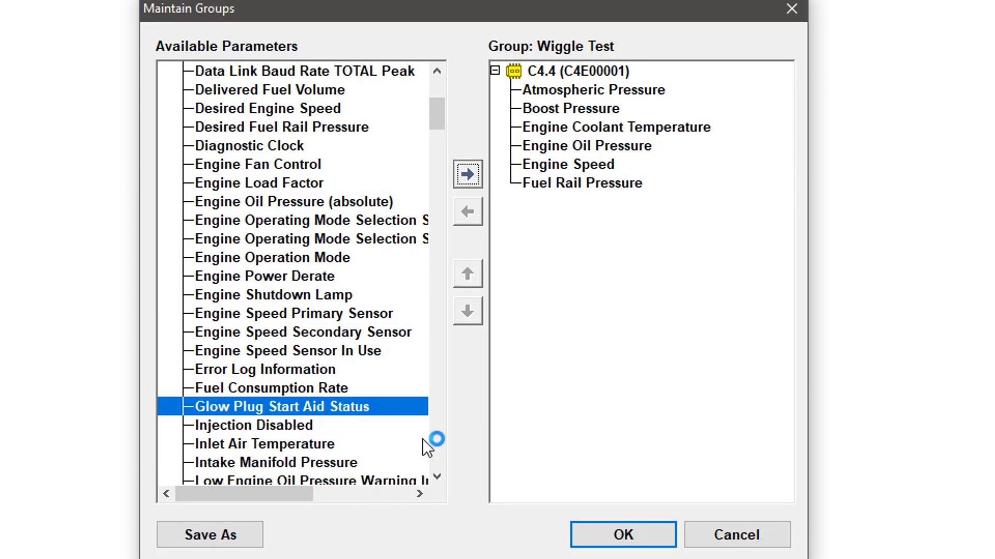
# Add Inlet Air Temperature and Intake Manifold Pressure from the C4.4 parameters to the Wiggle Test group.
pyautogui.click(441, 477)
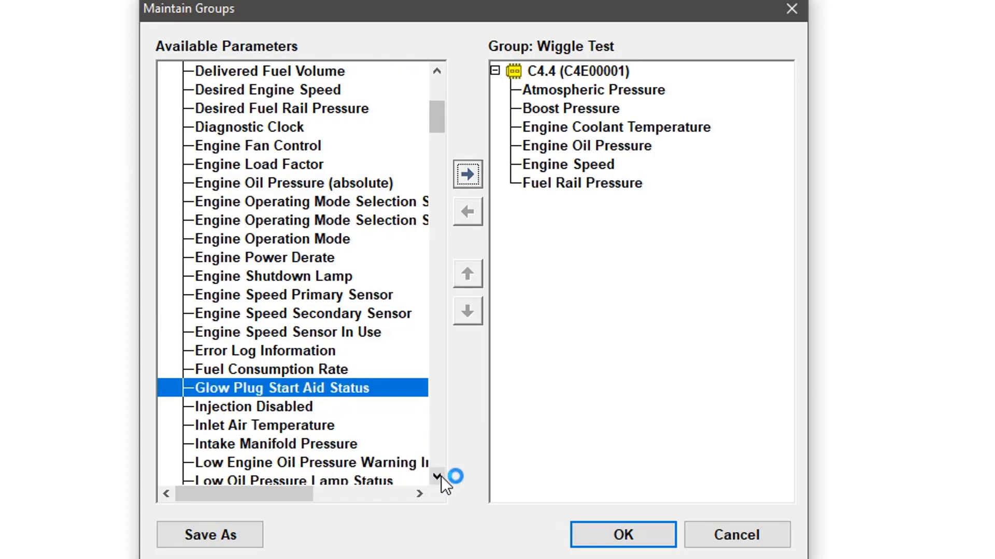
pyautogui.click(440, 477)
pyautogui.click(440, 476)
pyautogui.click(440, 476)
pyautogui.click(441, 476)
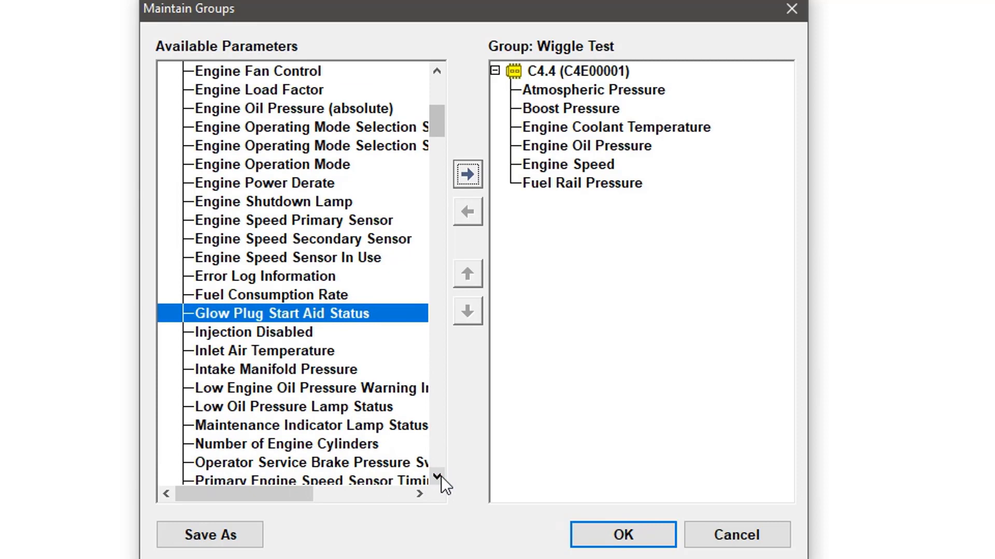
pyautogui.click(247, 350)
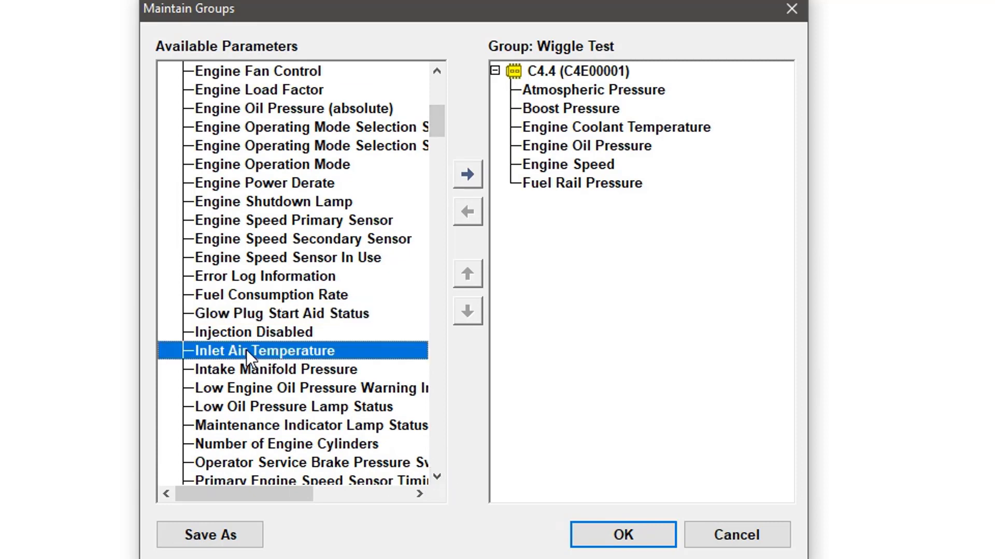
pyautogui.click(465, 178)
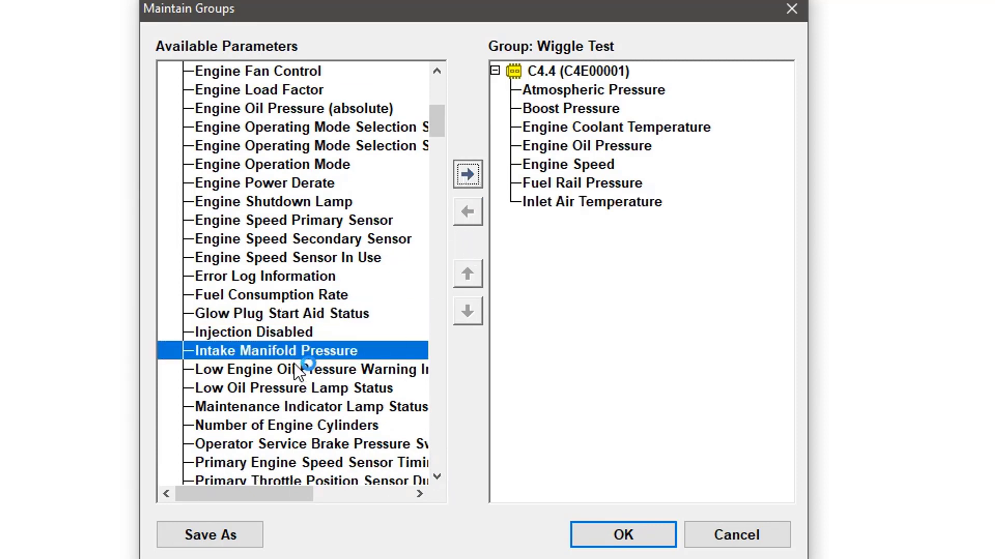
pyautogui.click(468, 175)
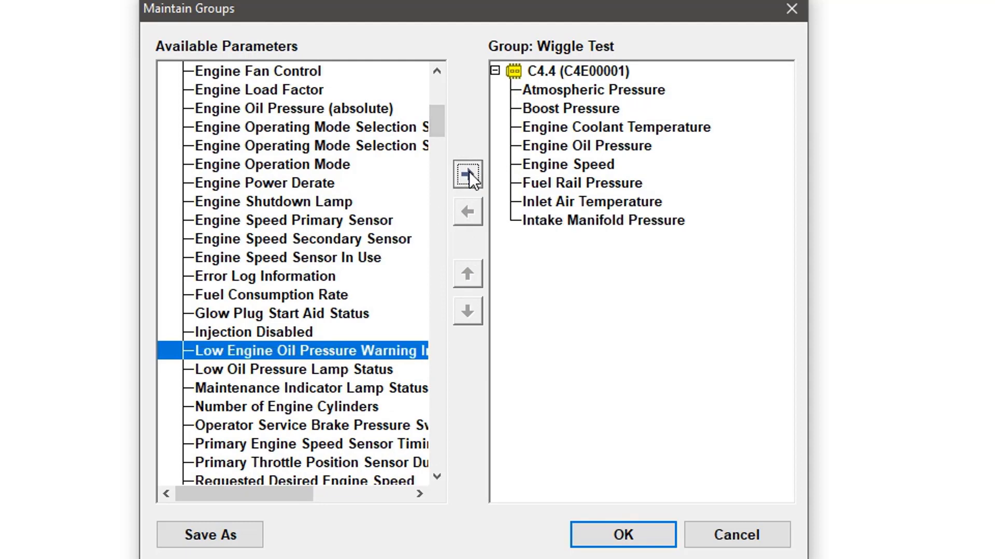
# Add Battery Voltage and Ambient Air Temperature from the C4.4 parameters to the Wiggle Test group.
pyautogui.click(440, 481)
pyautogui.moveTo(440, 481); pyautogui.dragTo(440, 481)
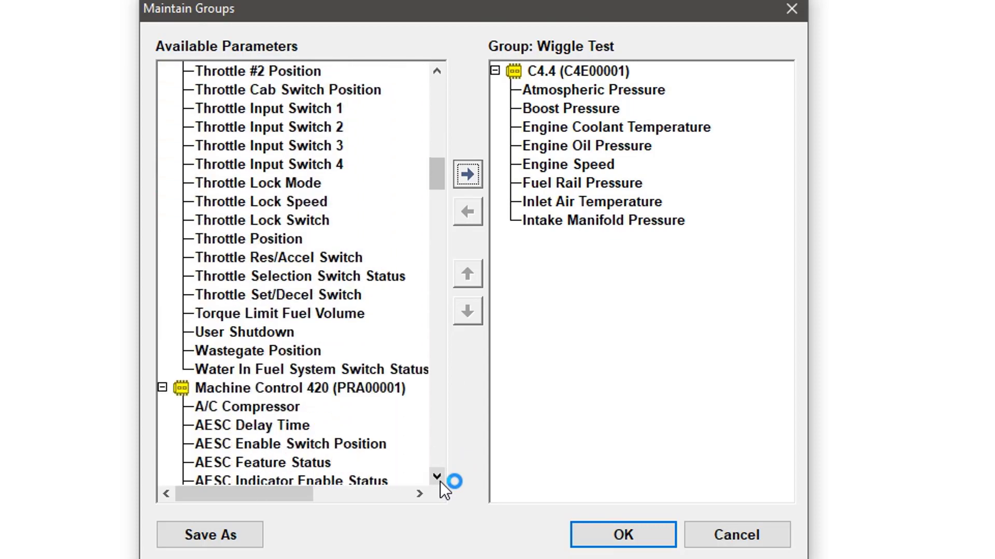
pyautogui.moveTo(441, 185); pyautogui.dragTo(430, 105)
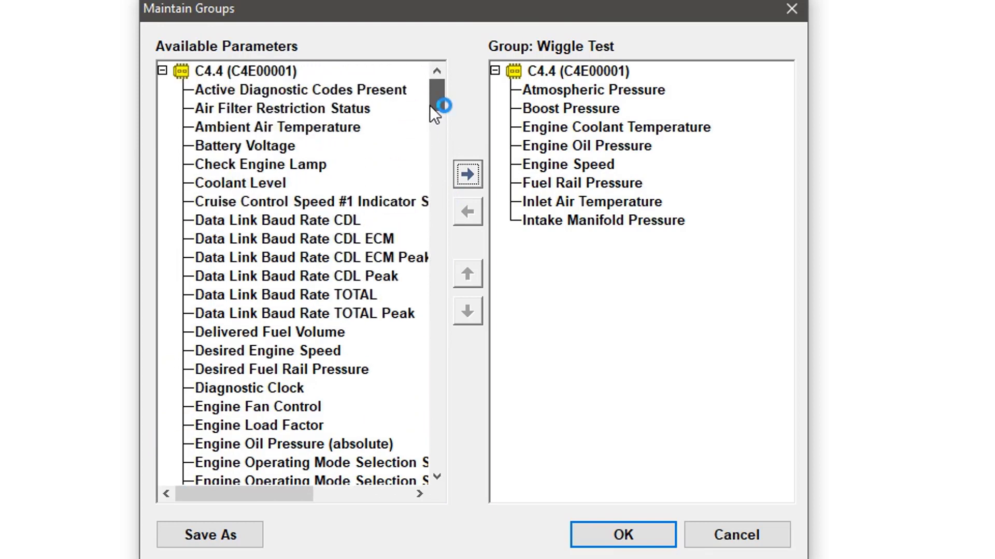
pyautogui.click(278, 145)
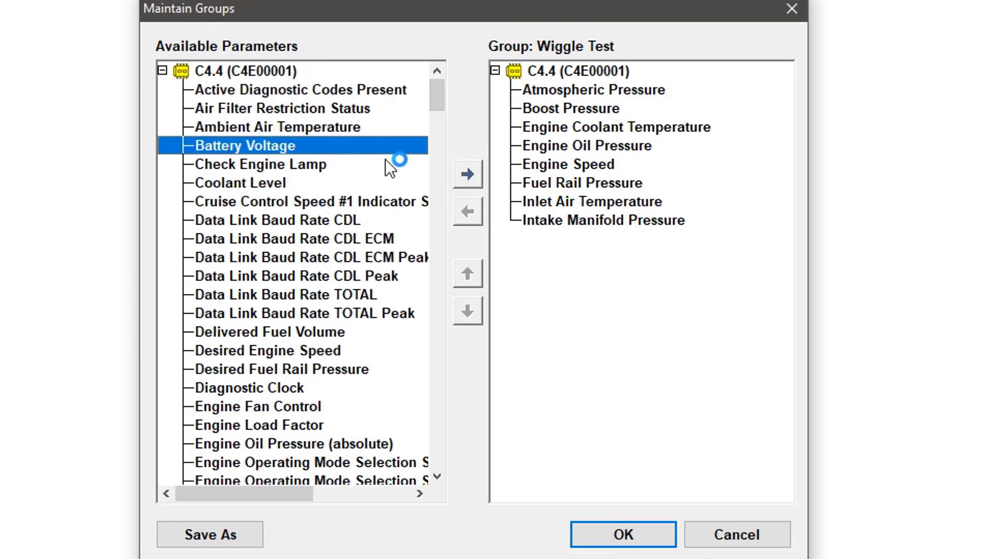
pyautogui.click(459, 182)
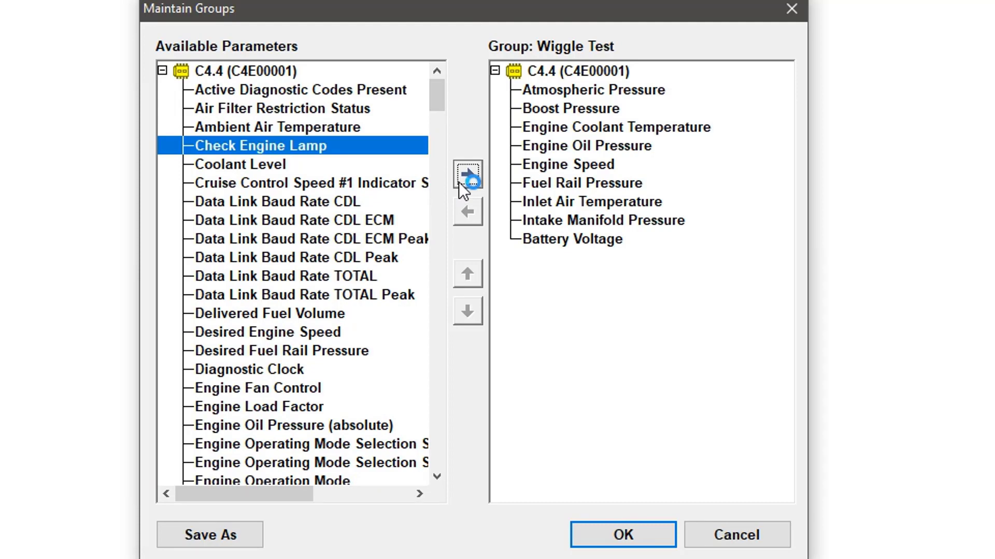
pyautogui.click(266, 130)
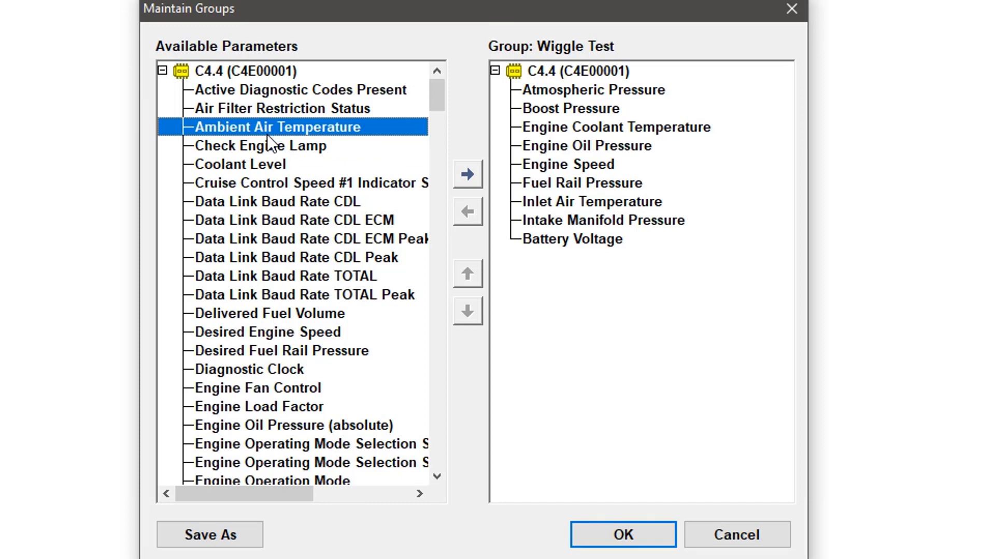
pyautogui.click(463, 182)
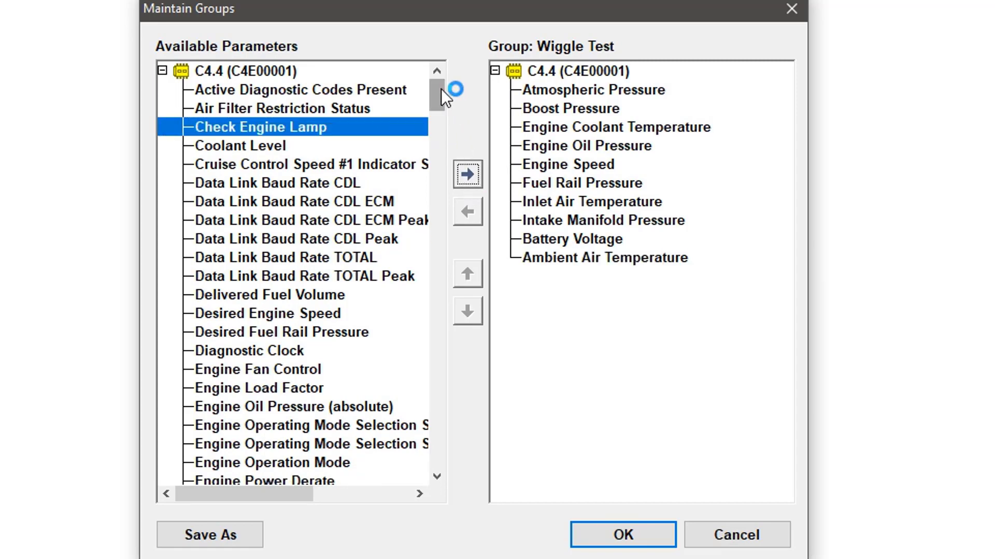
# Confirm the parameter list of the Wiggle Test group and load that group into the test screen.
pyautogui.moveTo(440, 88); pyautogui.dragTo(446, 359)
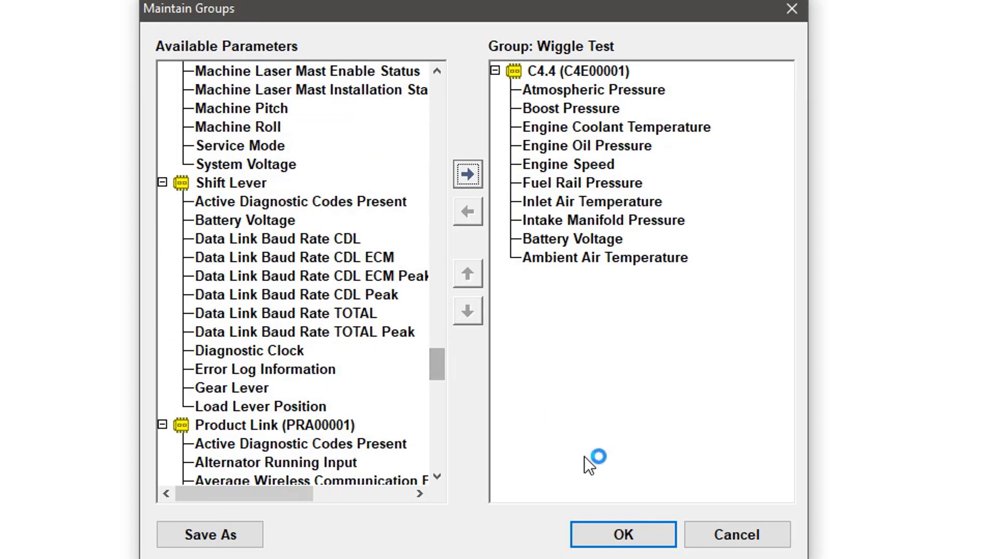
pyautogui.click(613, 535)
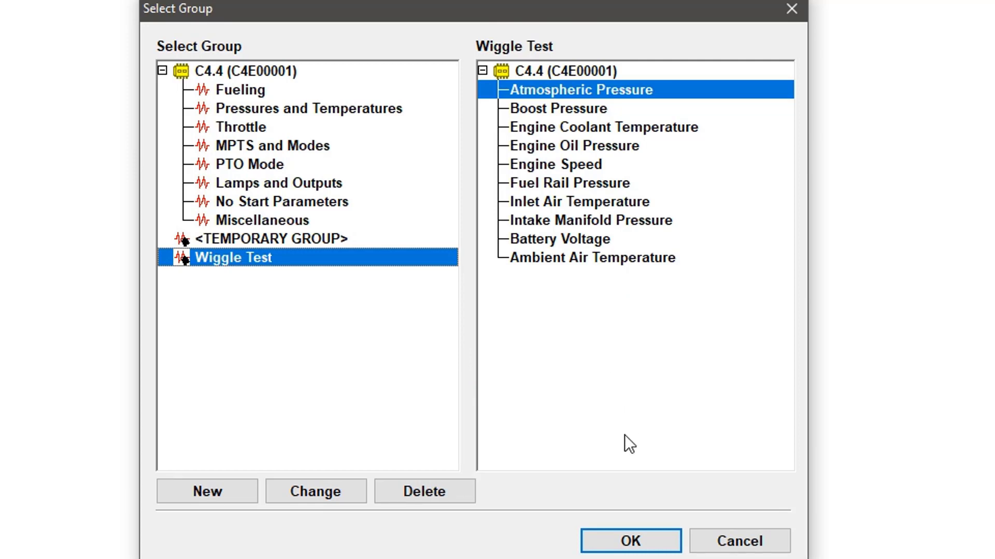
pyautogui.click(642, 539)
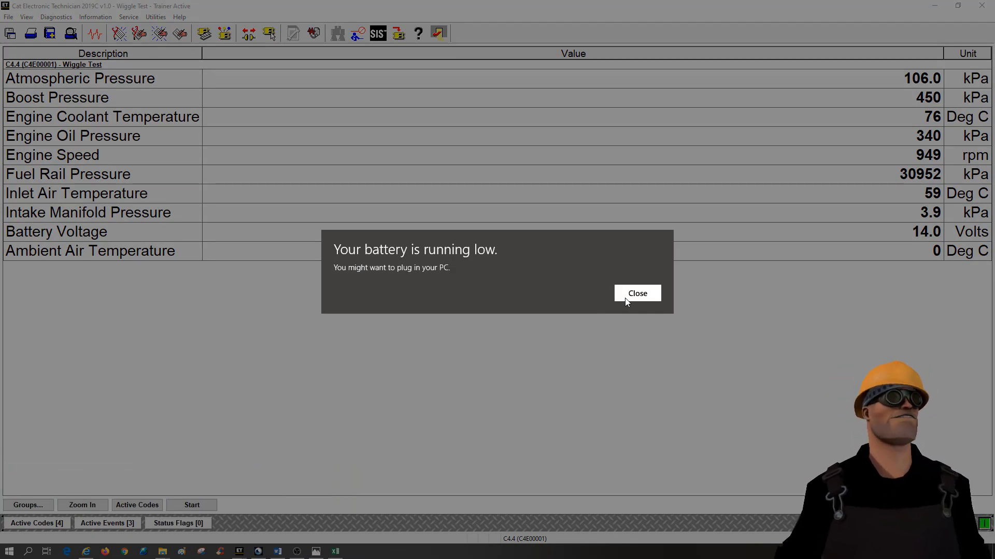
# Dismiss the low-battery notice, then start the Wiggle Test on the loaded parameters and stop it again.
pyautogui.click(636, 295)
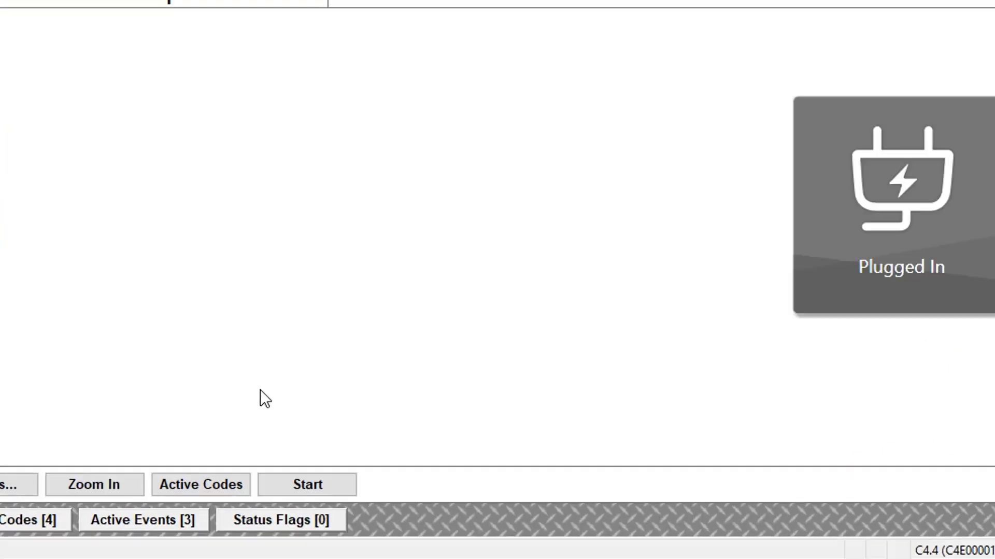
pyautogui.click(302, 485)
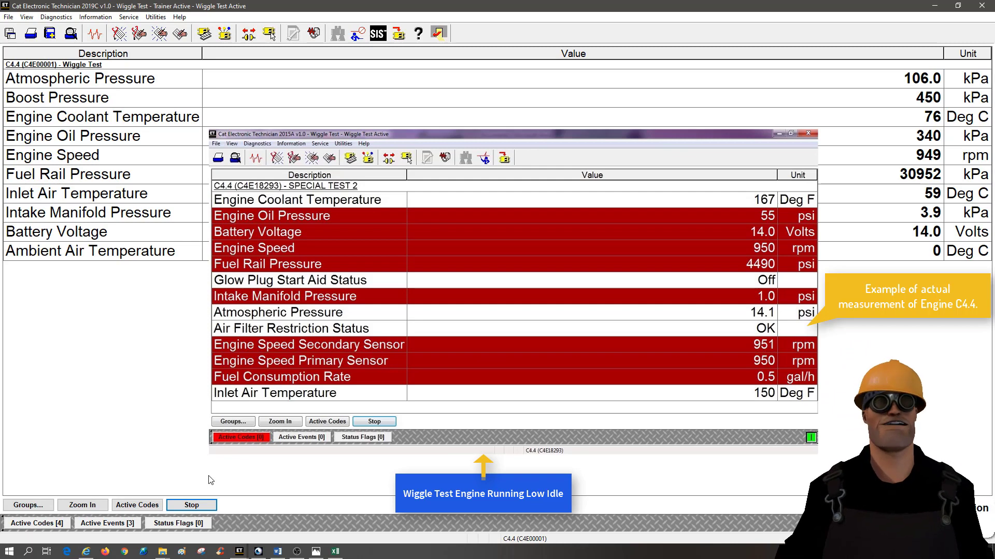
pyautogui.click(205, 507)
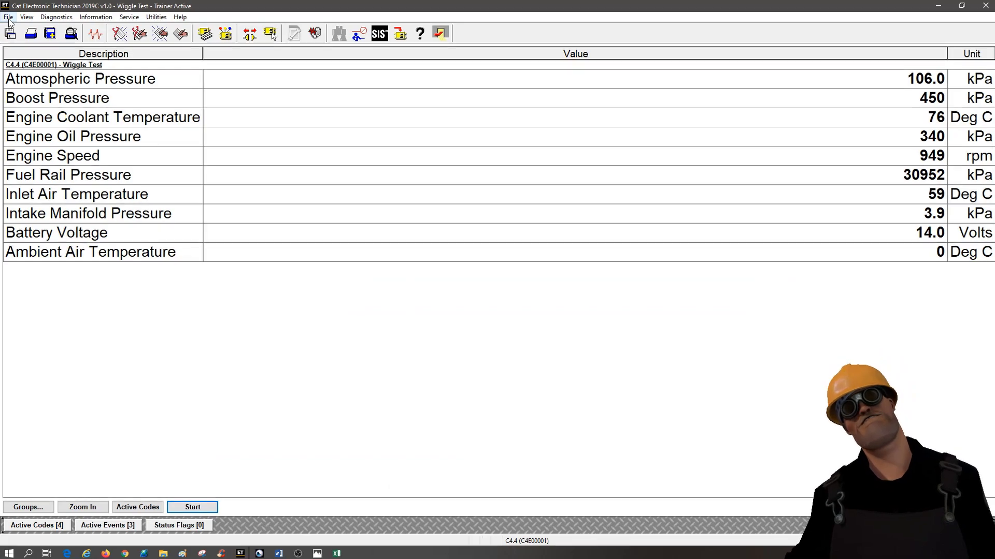
# Print the Wiggle Test results to an XML report file on the Desktop, keeping the proposed file name.
pyautogui.click(8, 18)
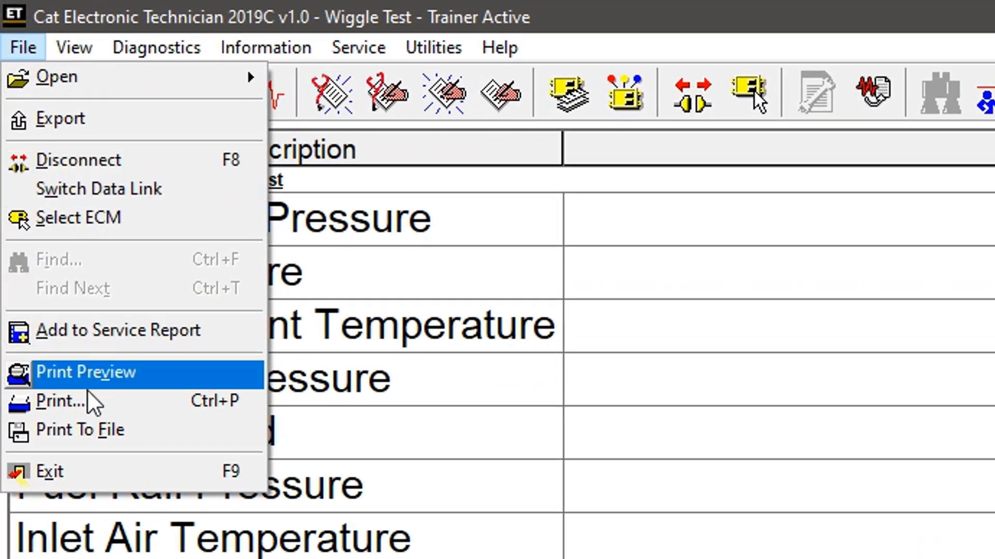
pyautogui.click(93, 431)
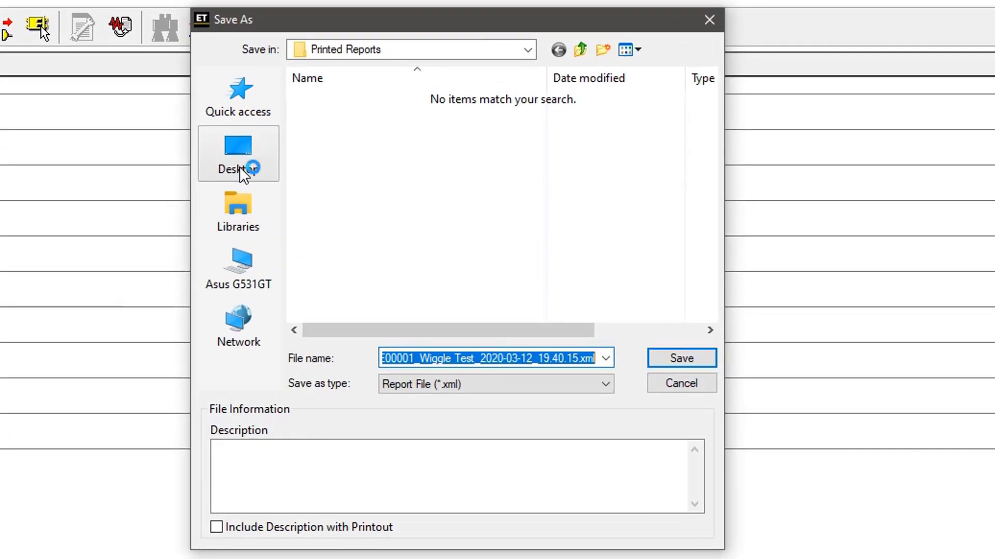
pyautogui.click(240, 166)
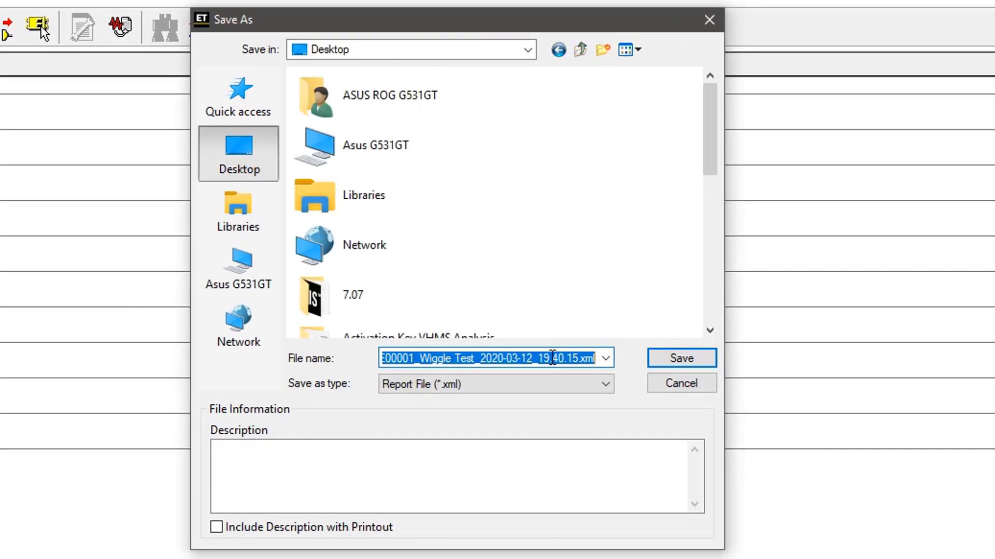
pyautogui.click(430, 358)
pyautogui.moveTo(421, 358); pyautogui.dragTo(328, 362)
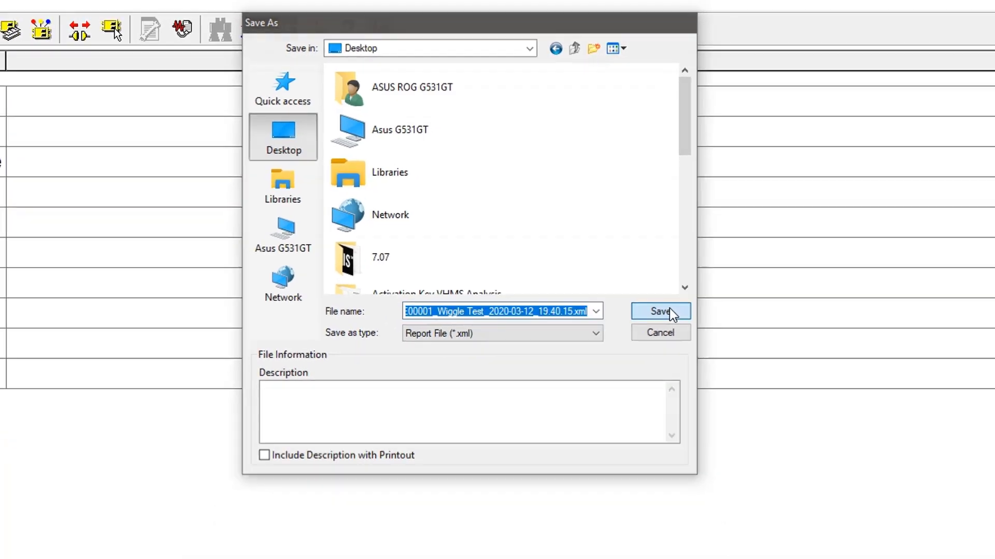
pyautogui.click(692, 358)
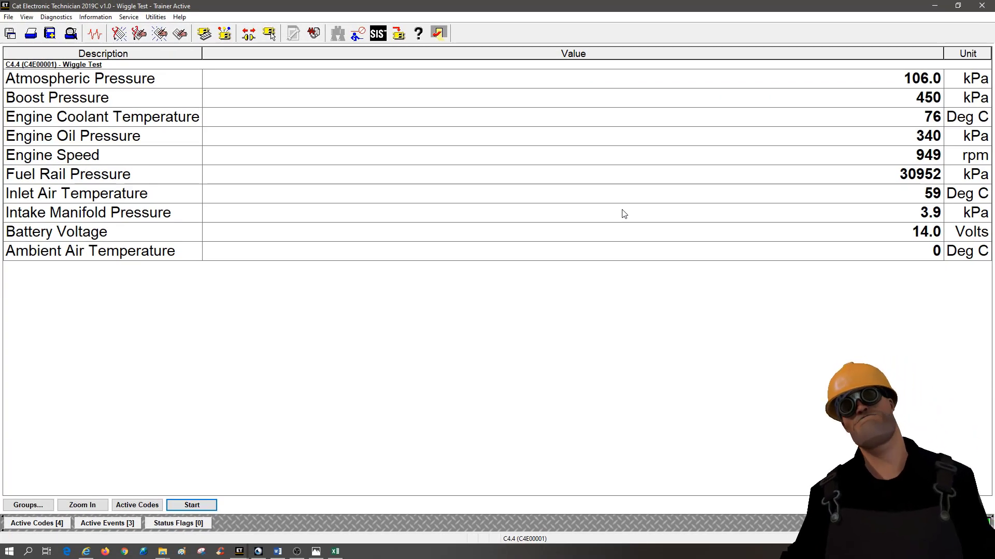